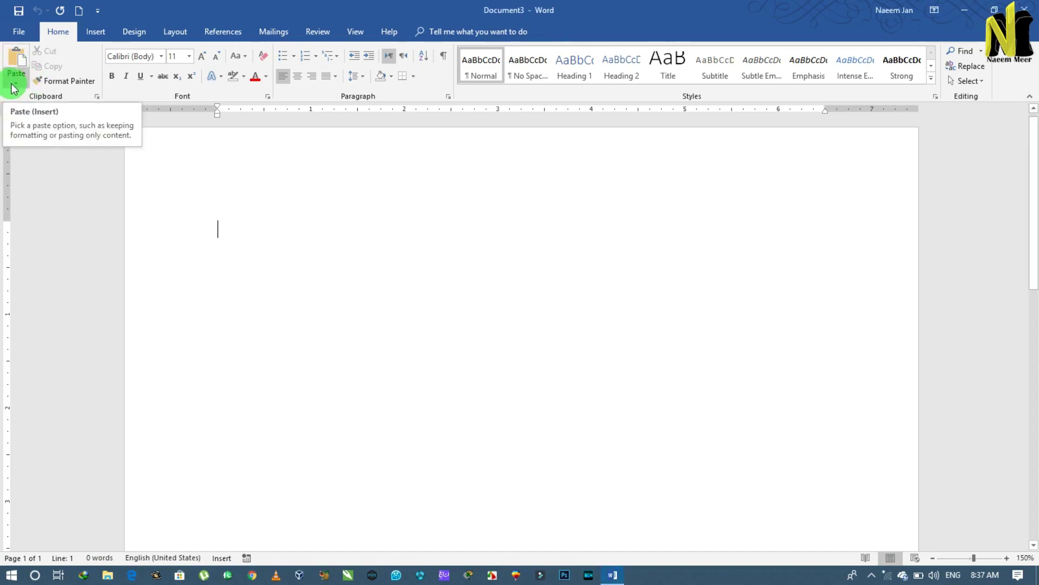
Type the heading 'Format Section', centre it and select it.
left_click(15, 87)
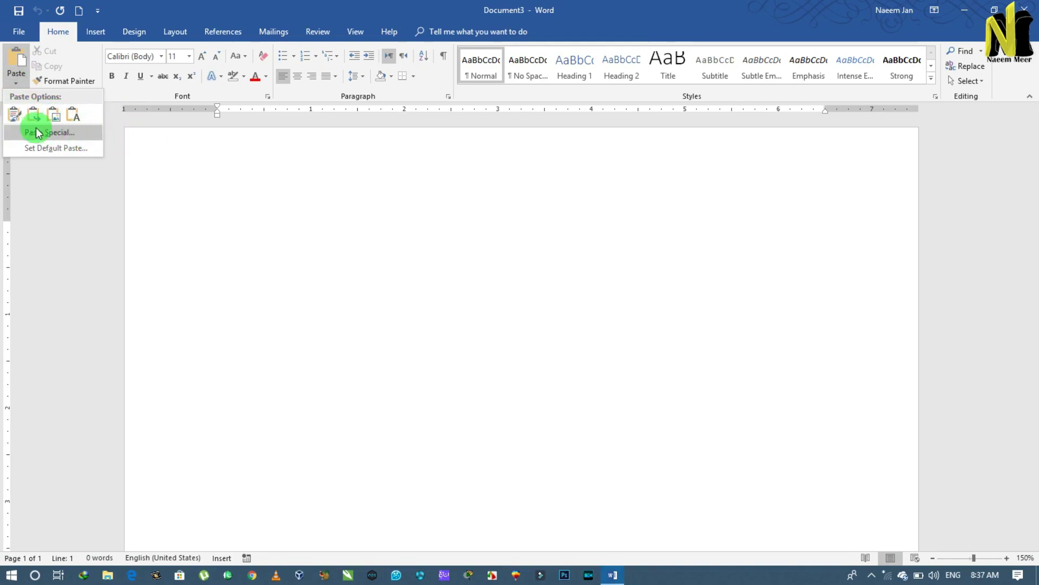
left_click(265, 204)
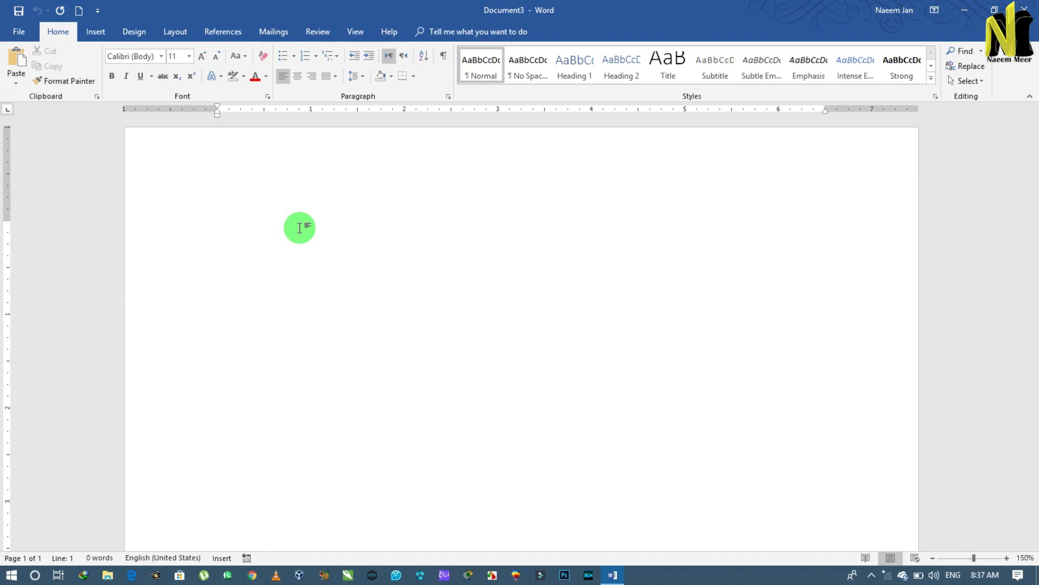
type("Format S")
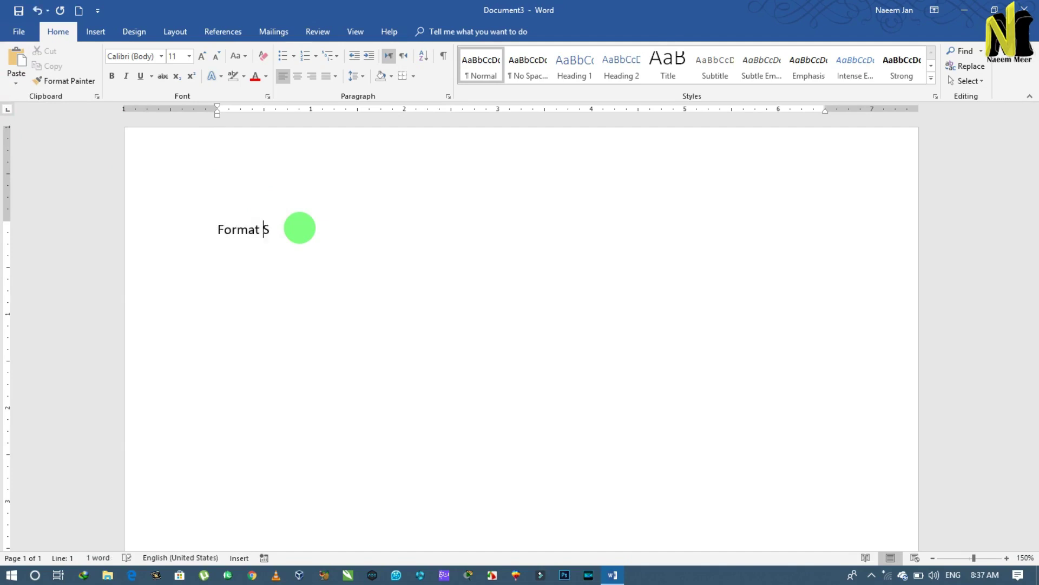
type("ection")
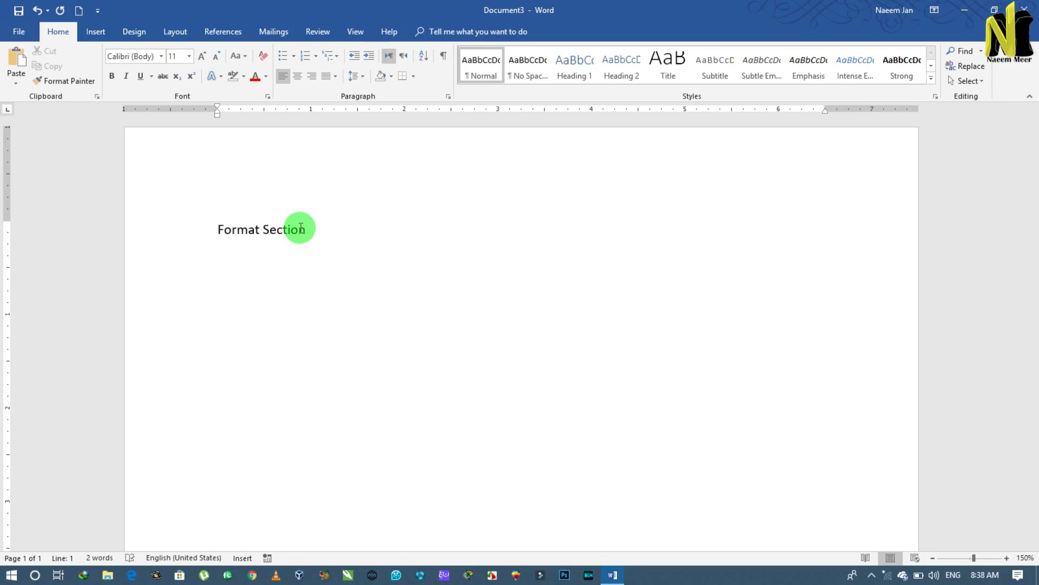
key("ctrl+e")
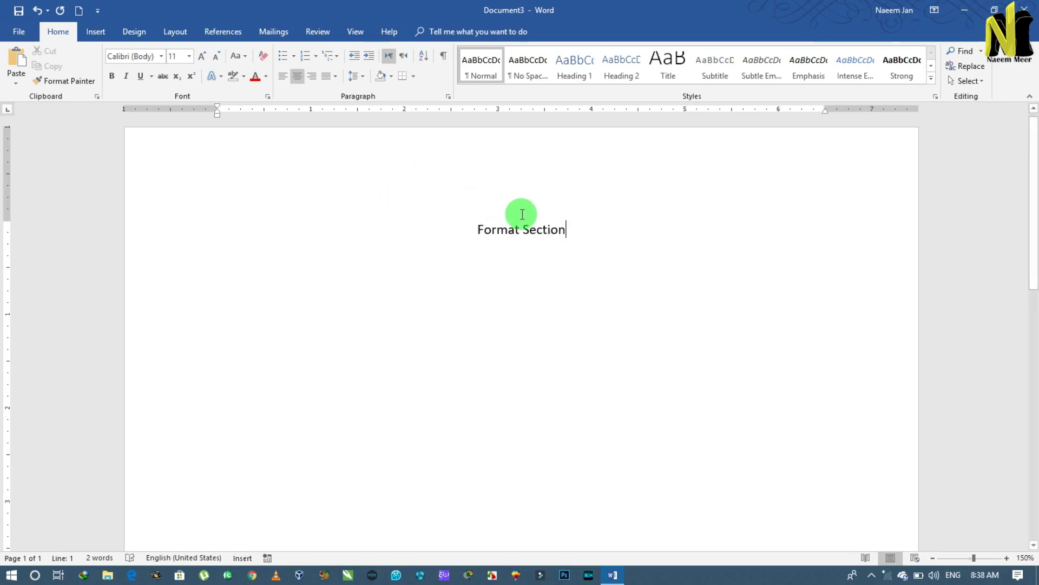
left_click_drag(567, 229, 477, 229)
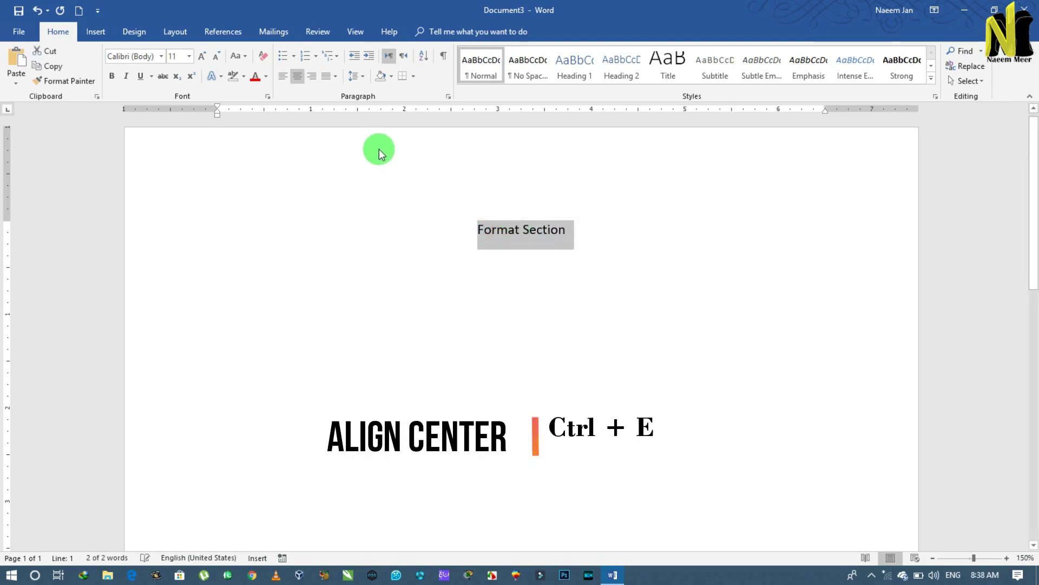
Enlarge the selected heading to 36 pt.
left_click(197, 57)
left_click(197, 57)
left_click(197, 57)
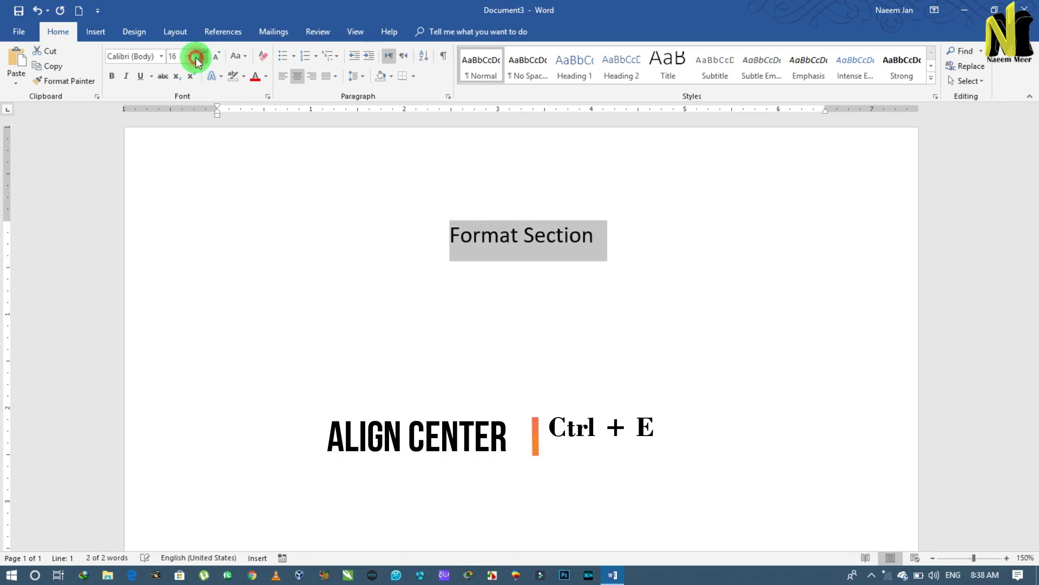
left_click(197, 57)
left_click(197, 57)
left_click(197, 57)
left_click(197, 57)
left_click(197, 57)
left_click(197, 57)
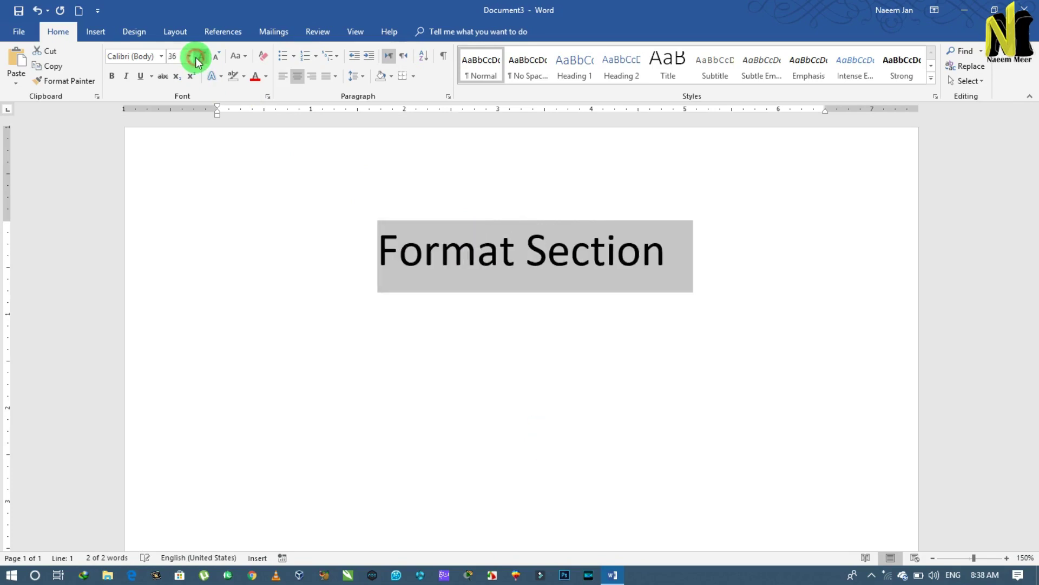
Make the heading bold, italic and underlined.
left_click(116, 79)
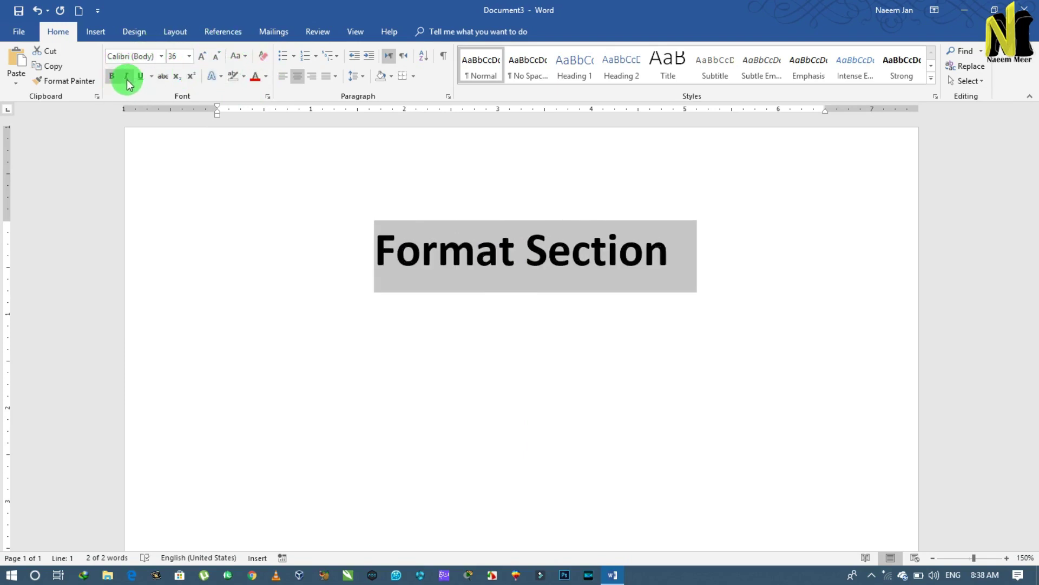
left_click(127, 80)
left_click(140, 76)
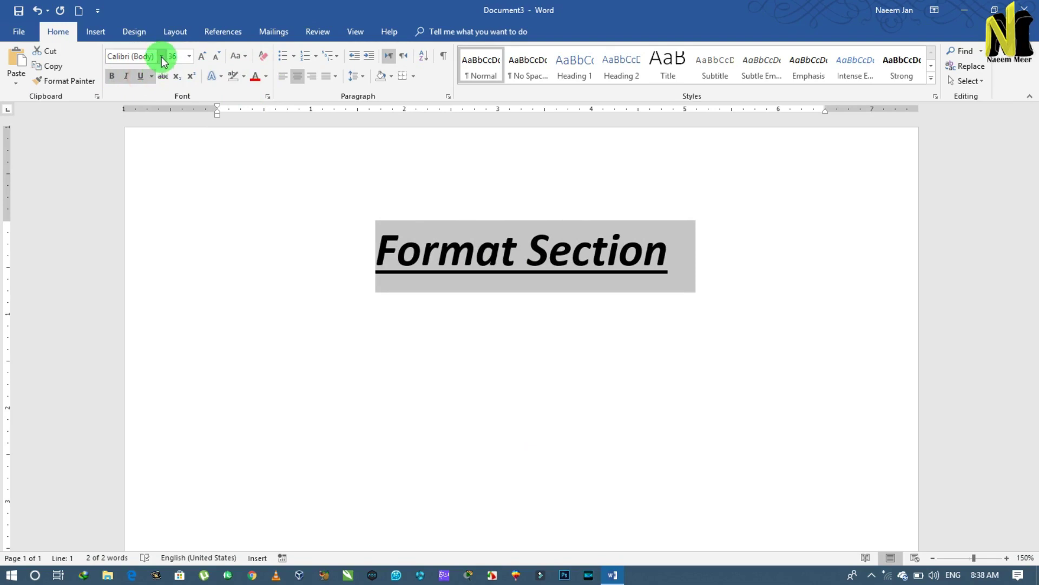
left_click(161, 56)
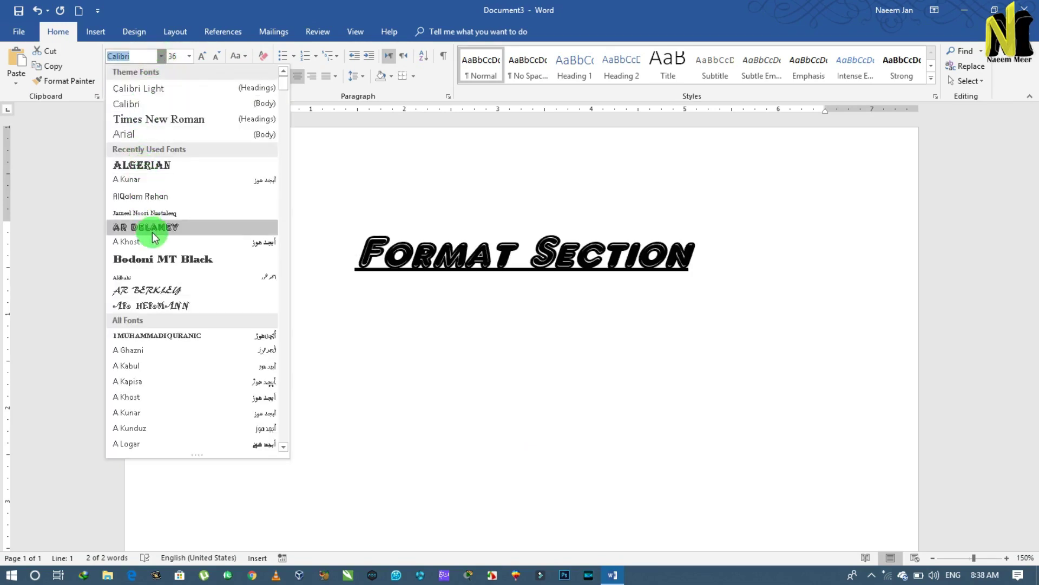
Give the heading the 1 MUHAMMADIQURANIC font, red font colour and a green highlight.
scroll(157, 233, "down", 1)
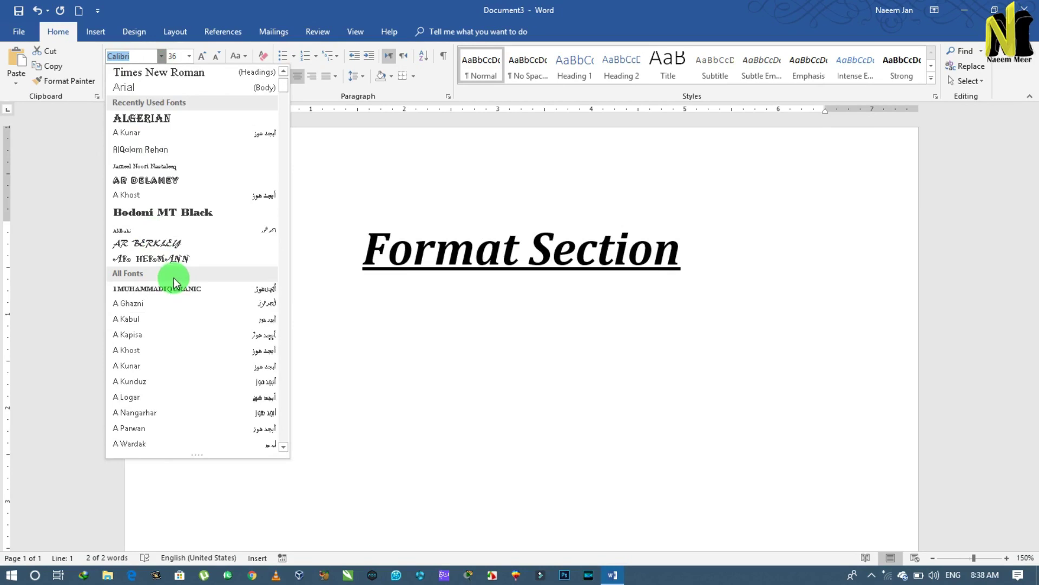
left_click(173, 288)
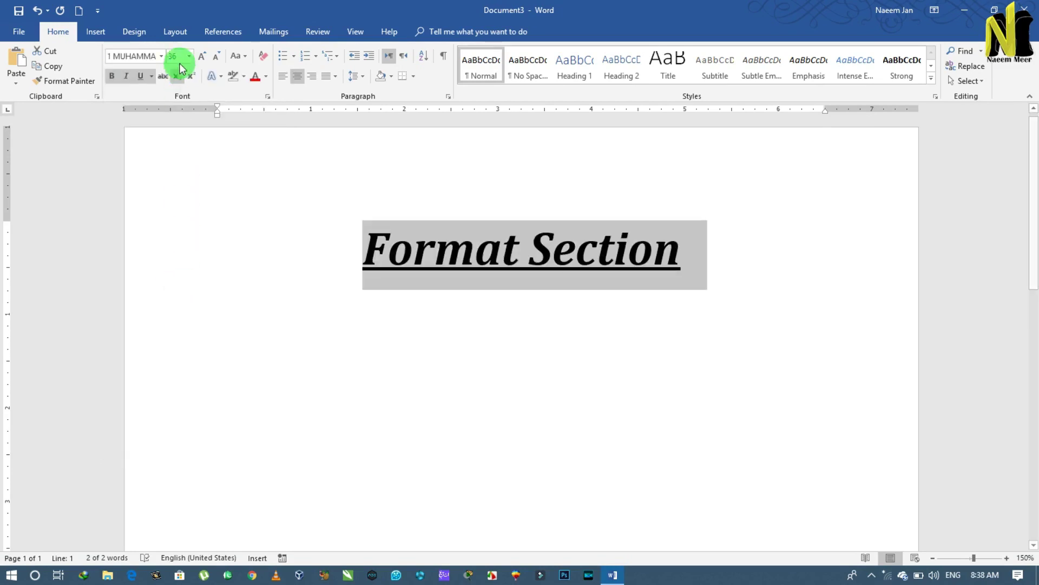
left_click(266, 77)
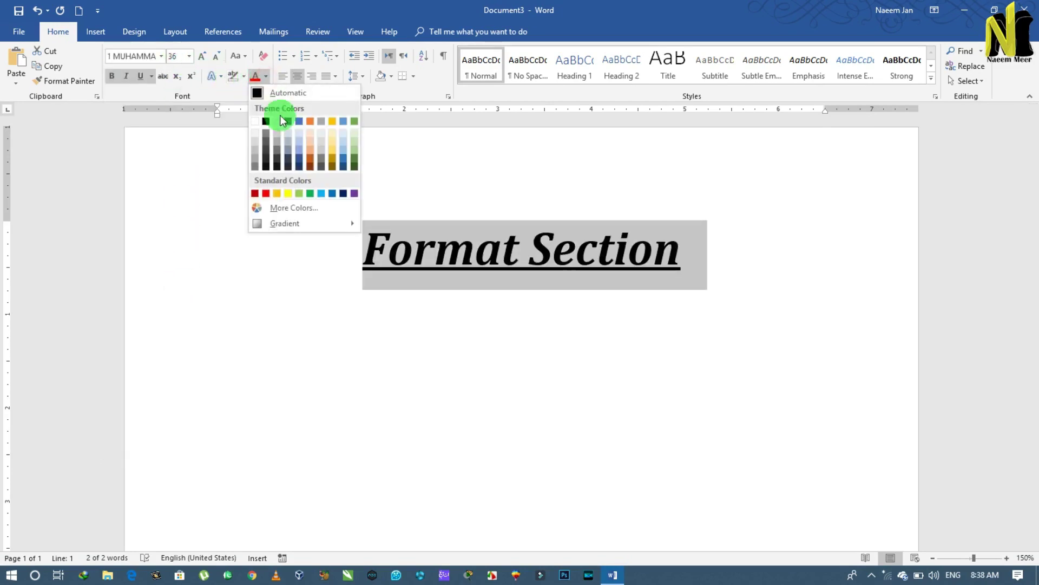
left_click(266, 193)
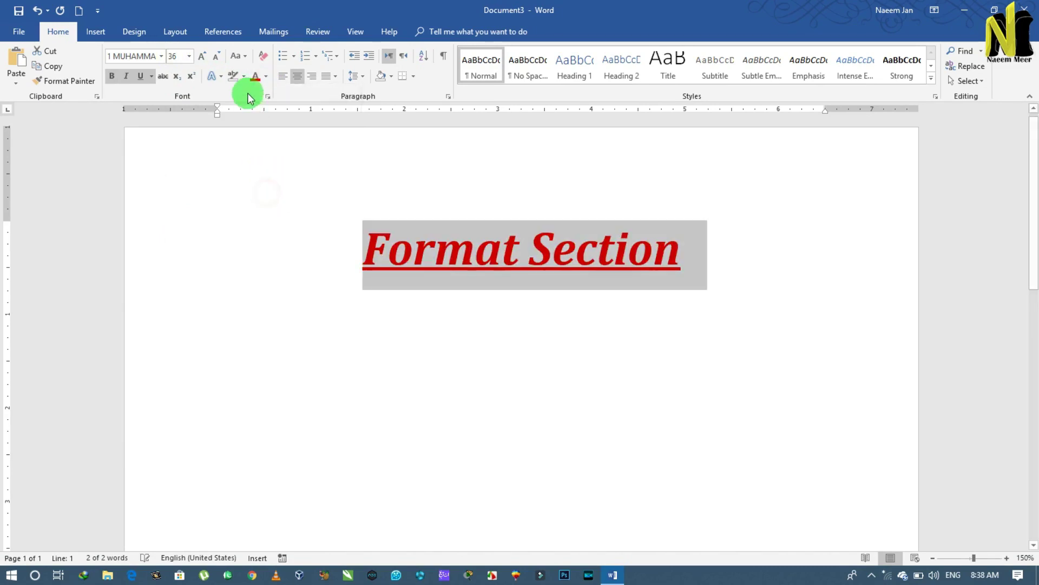
left_click(243, 76)
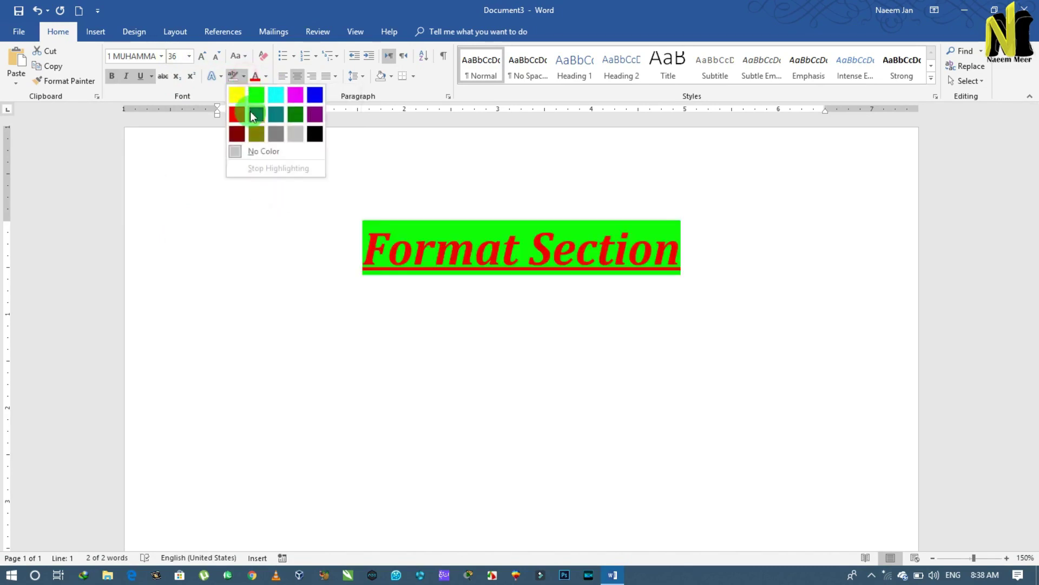
left_click(288, 117)
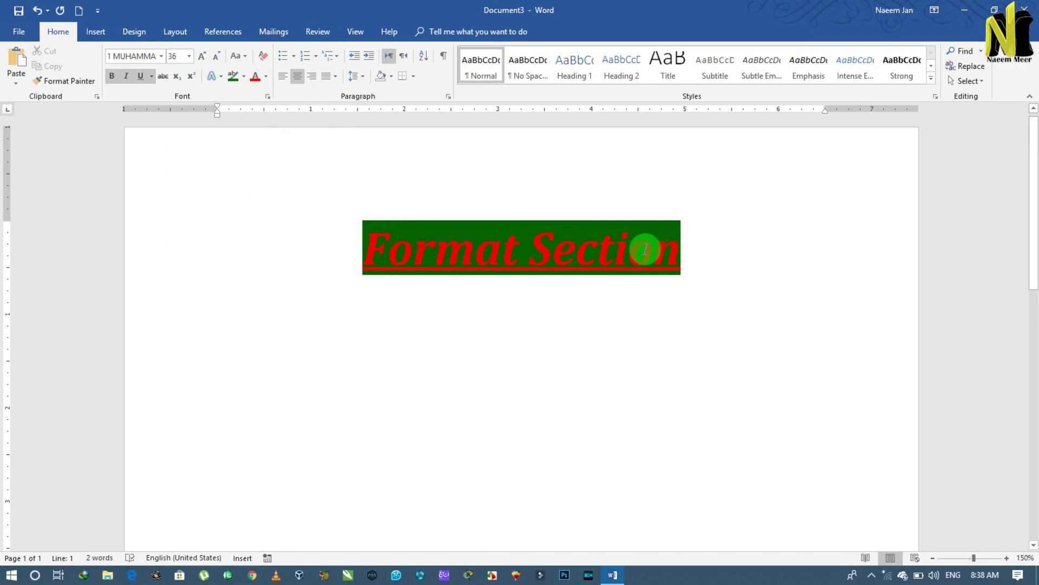
left_click_drag(703, 262, 349, 266)
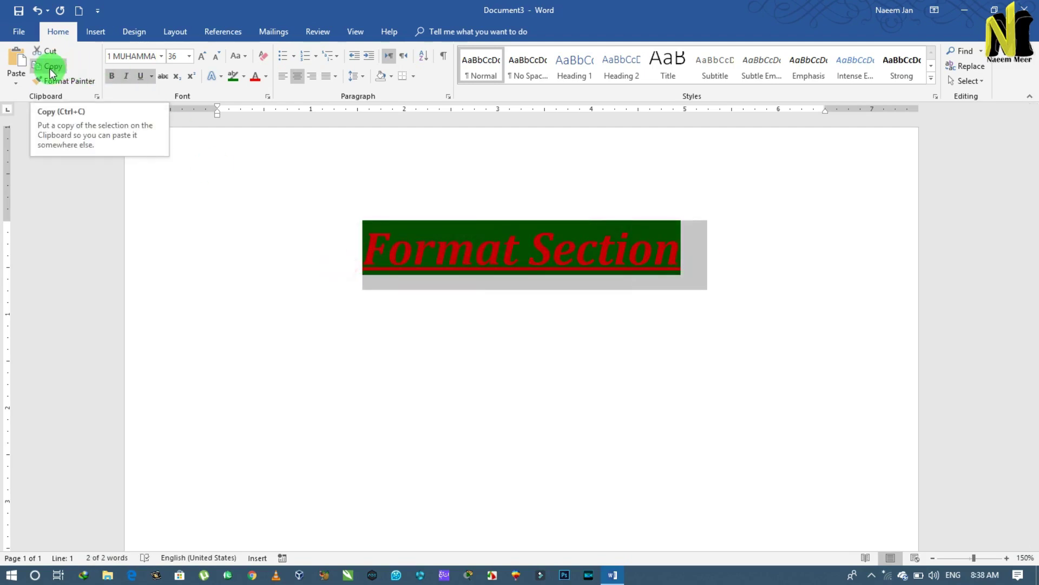
Copy the formatted heading and create a new blank document.
left_click(52, 73)
left_click(308, 356)
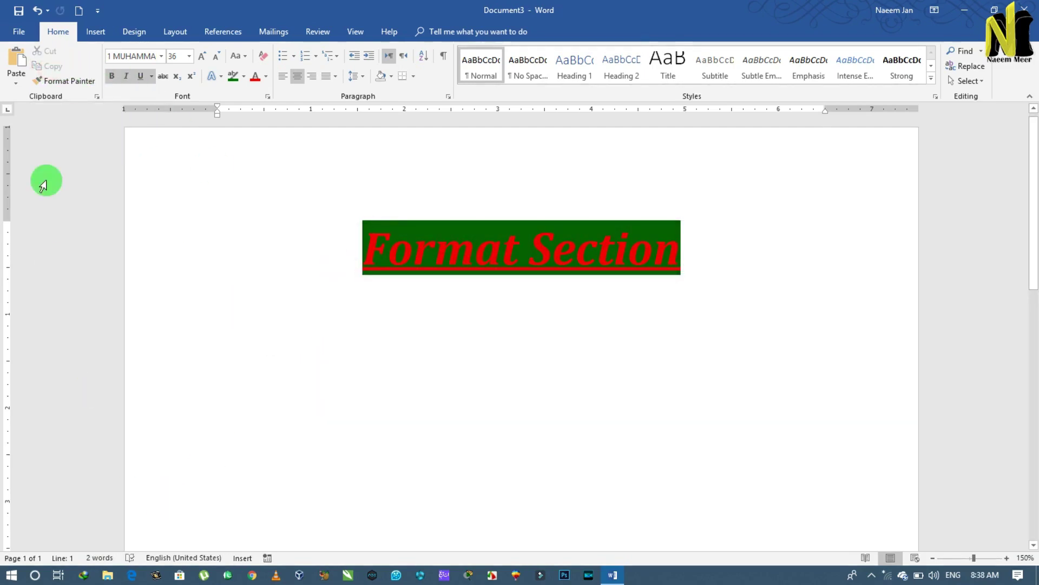
left_click(27, 38)
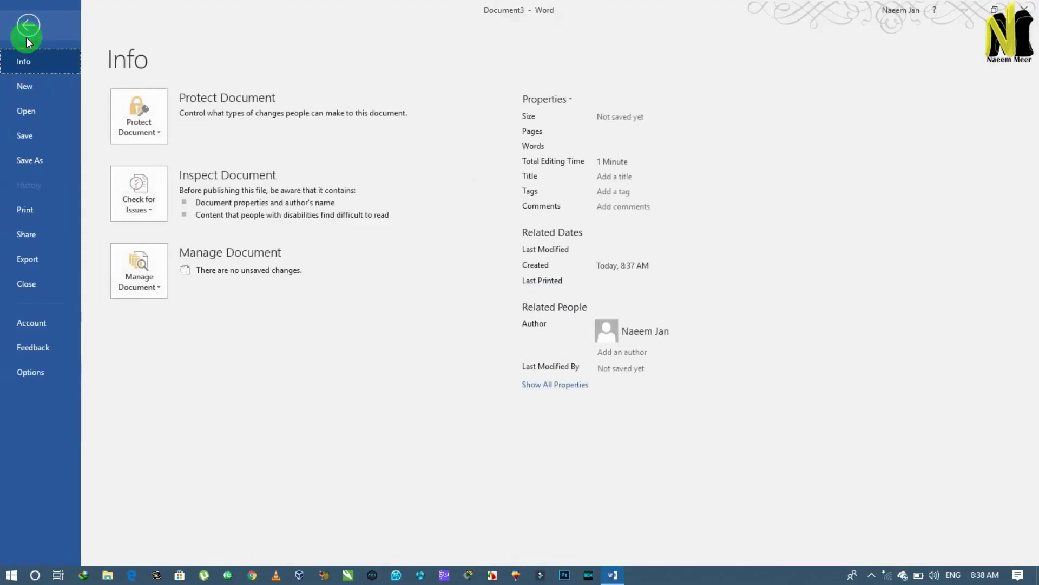
left_click(47, 90)
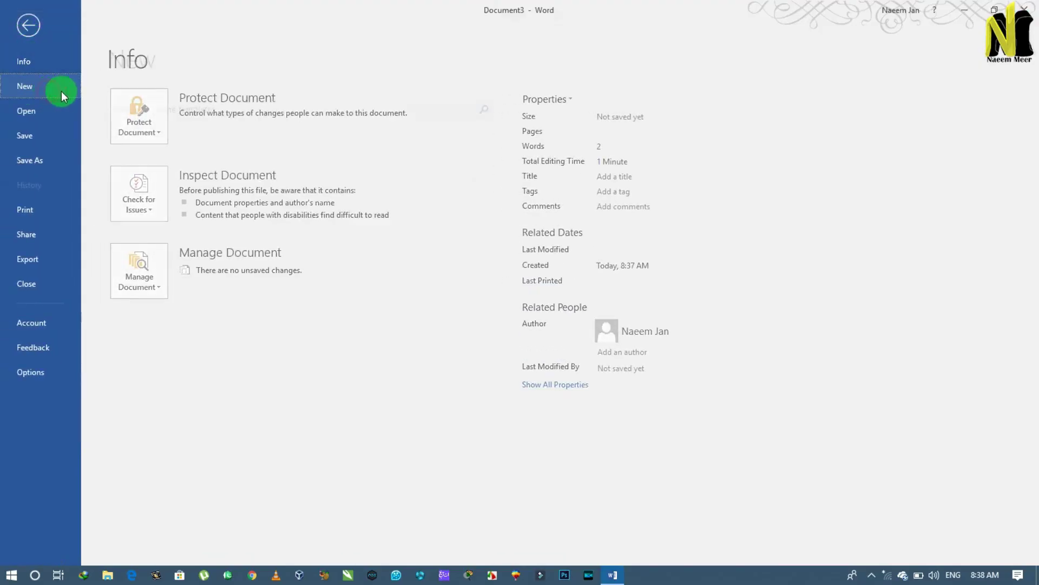
left_click(211, 217)
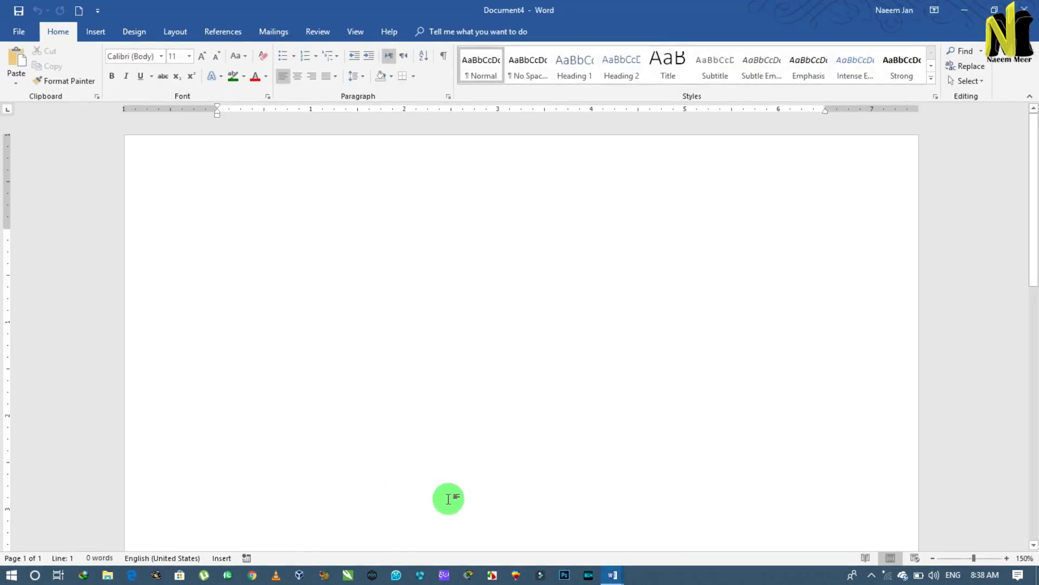
Switch between Document3 and the blank Document4 using the taskbar thumbnails.
left_click(612, 575)
left_click(544, 517)
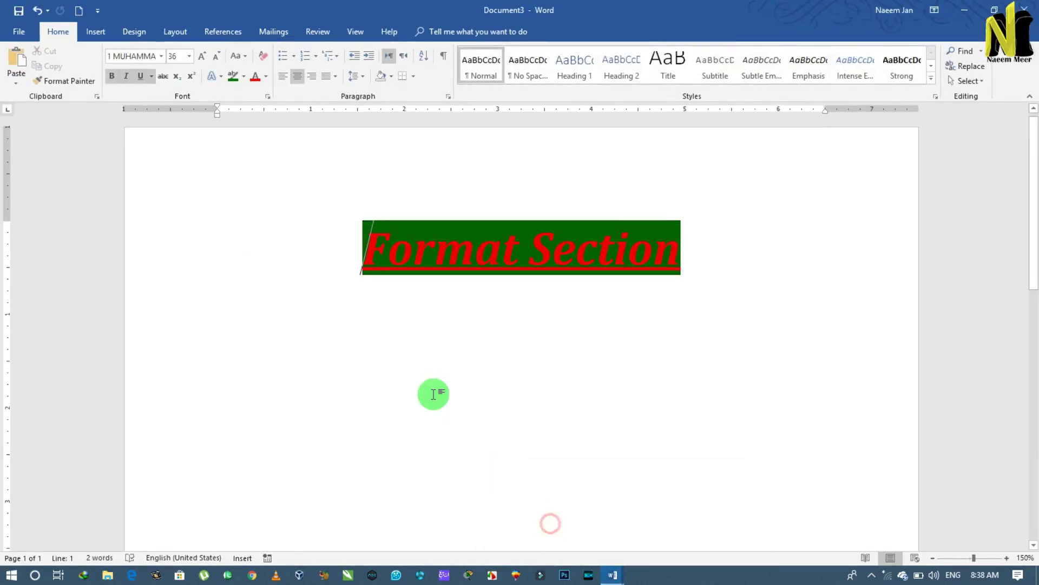
left_click(620, 575)
left_click(675, 522)
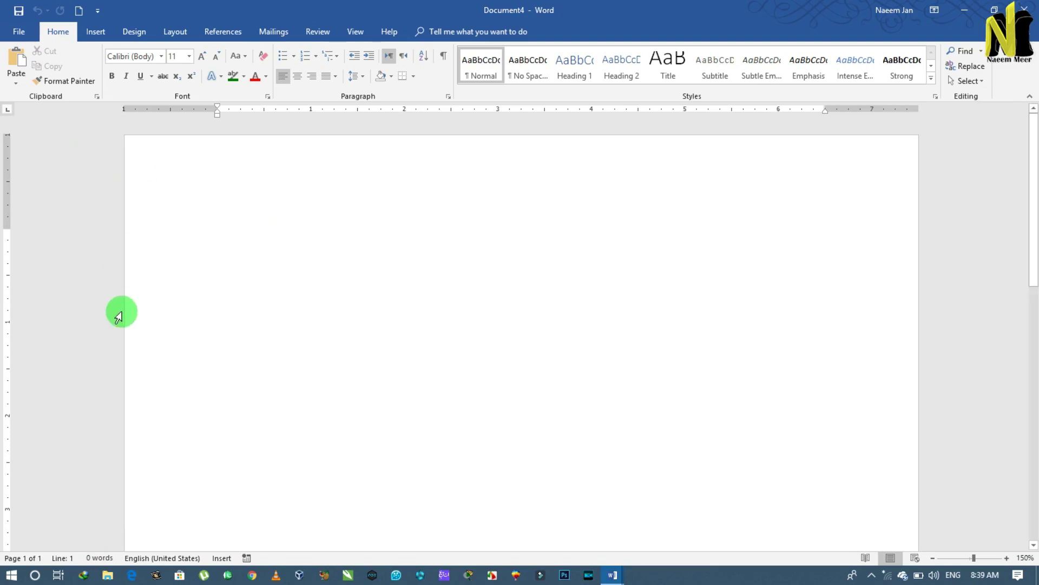
left_click(20, 62)
left_click(447, 298)
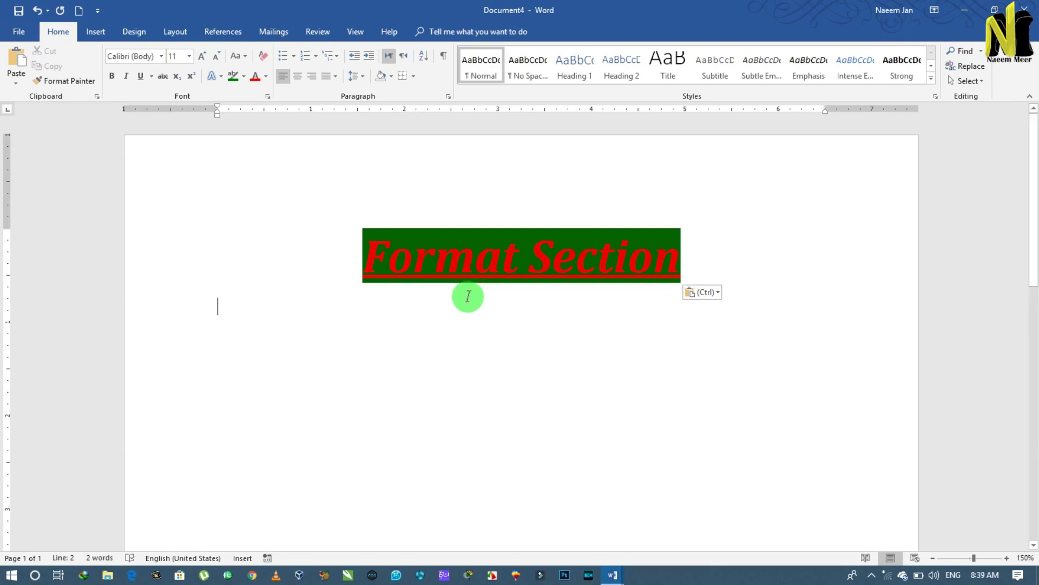
key("ctrl")
key("Escape")
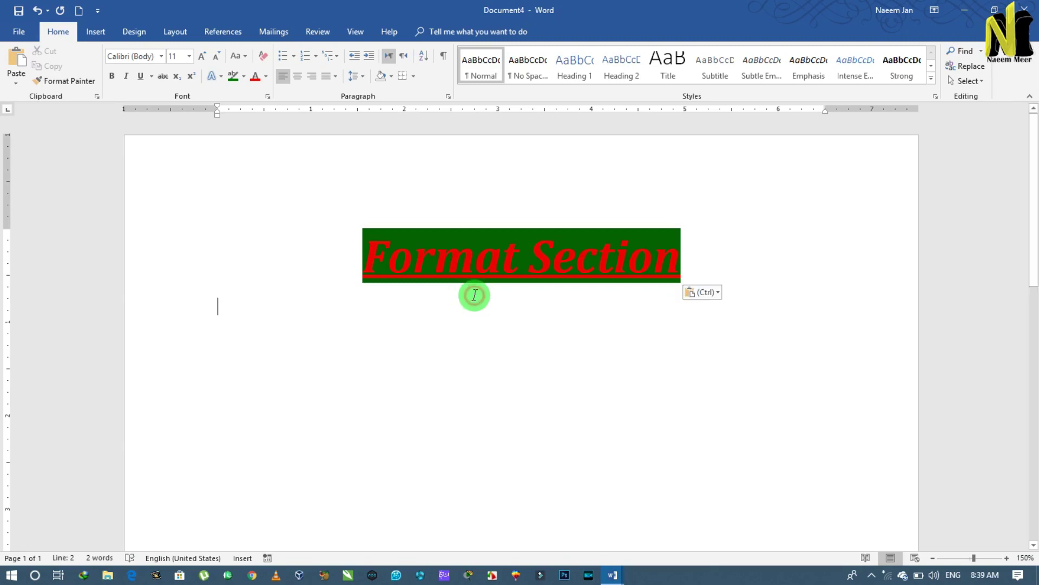
key("Escape")
key("ctrl+z")
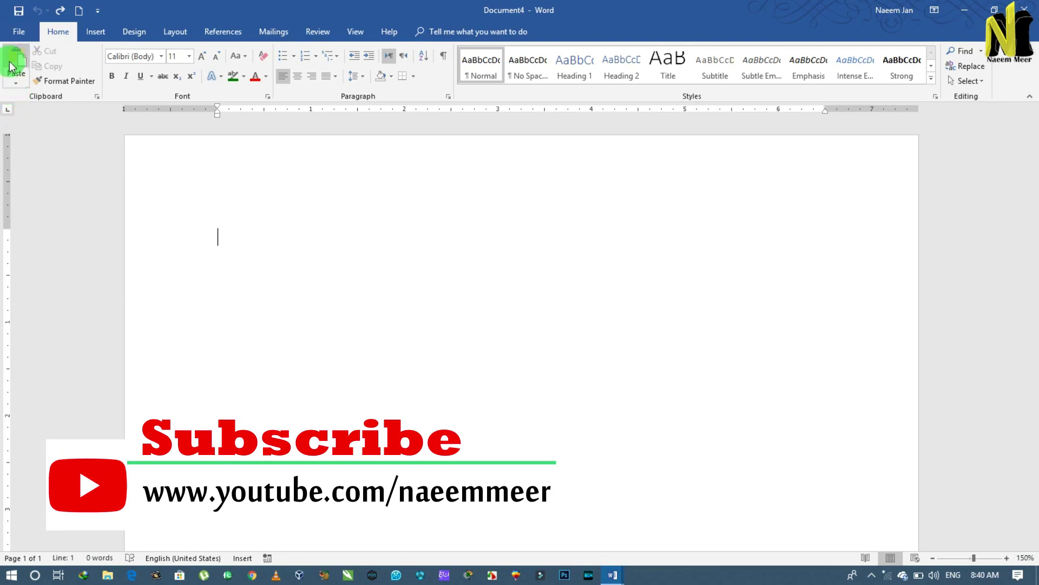
Paste the heading into Document4 with Keep Source Formatting.
left_click(16, 83)
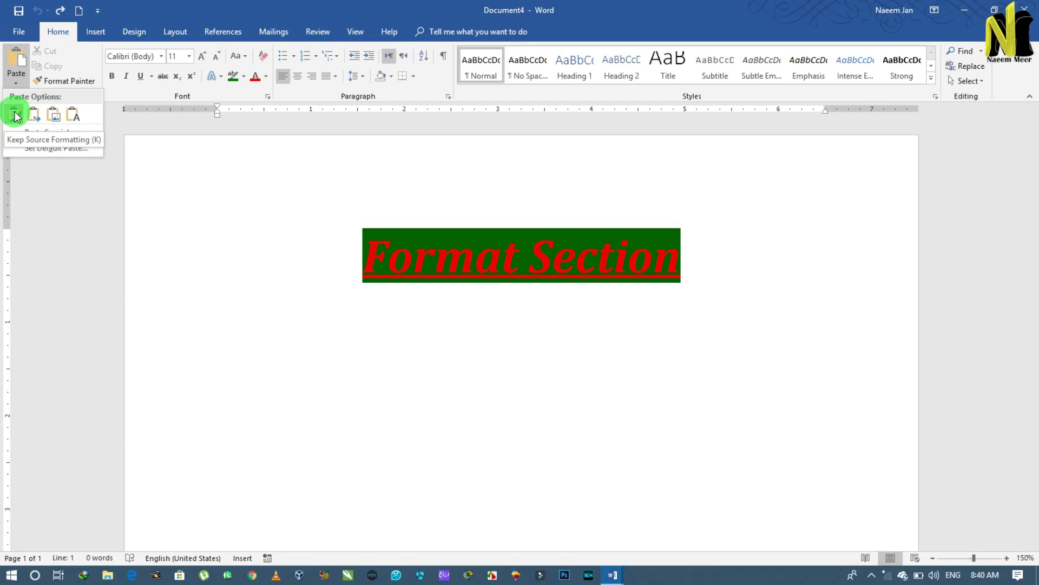
left_click(14, 114)
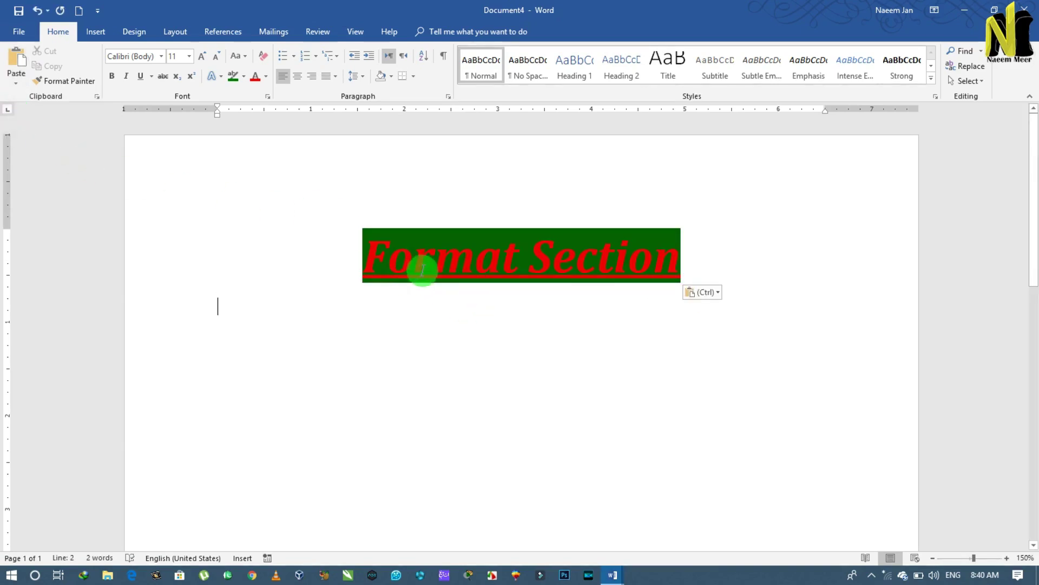
left_click(16, 82)
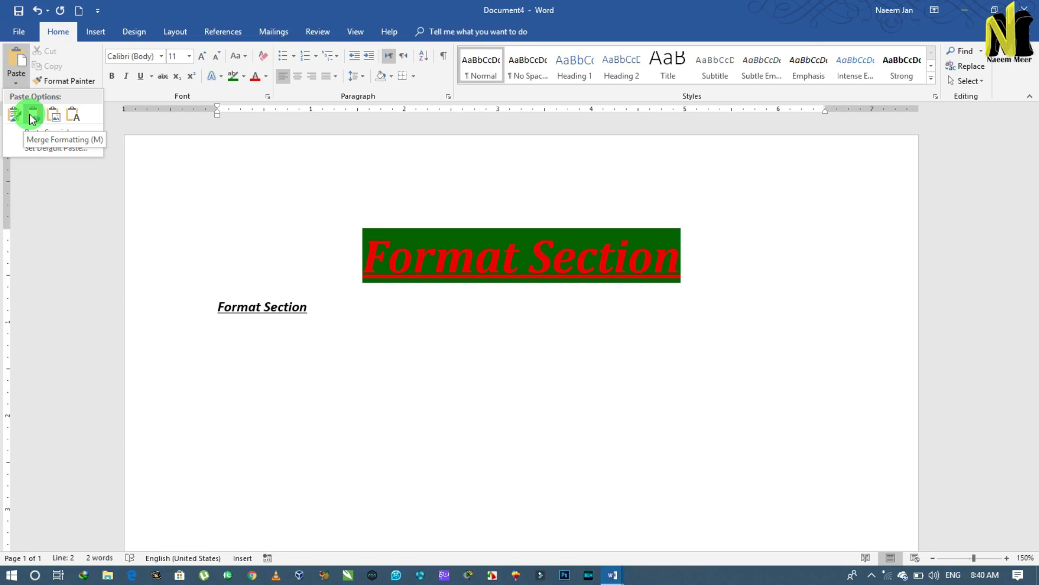
Paste a second Format Section copy using Merge Formatting.
left_click(32, 117)
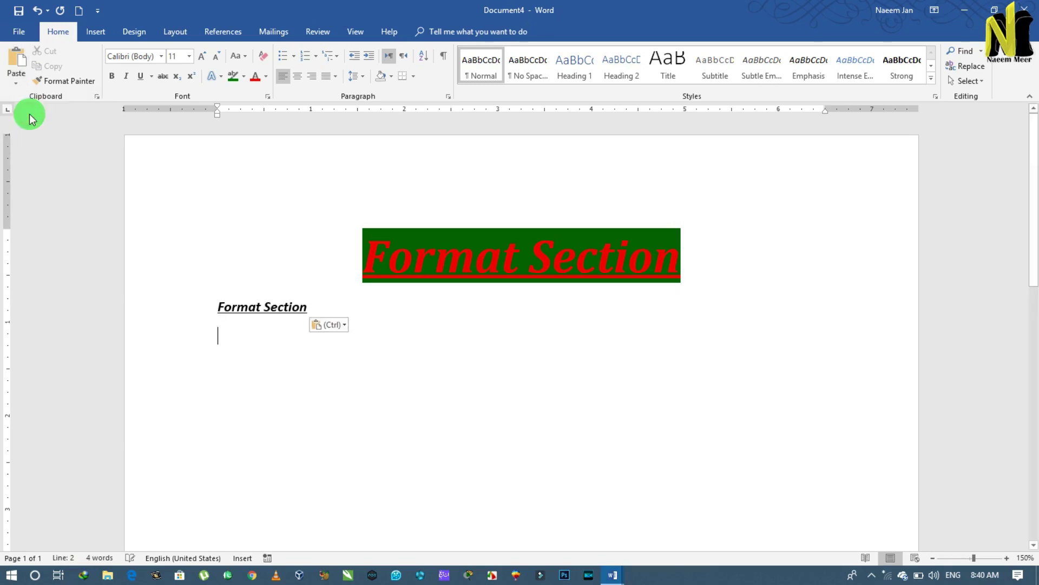
left_click(24, 87)
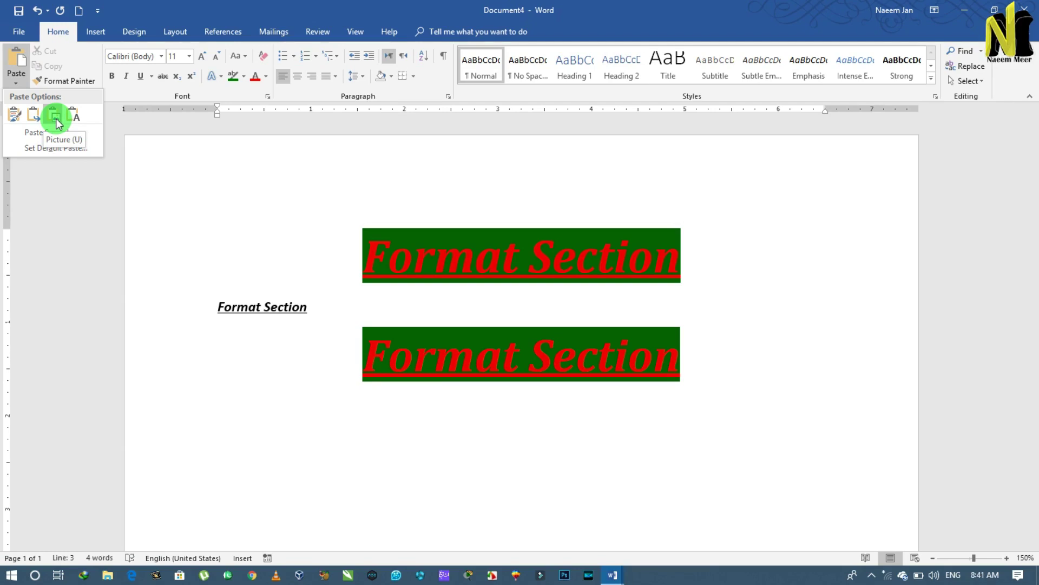
Paste a third copy as a picture and browse the Picture Styles gallery without applying one.
left_click(56, 118)
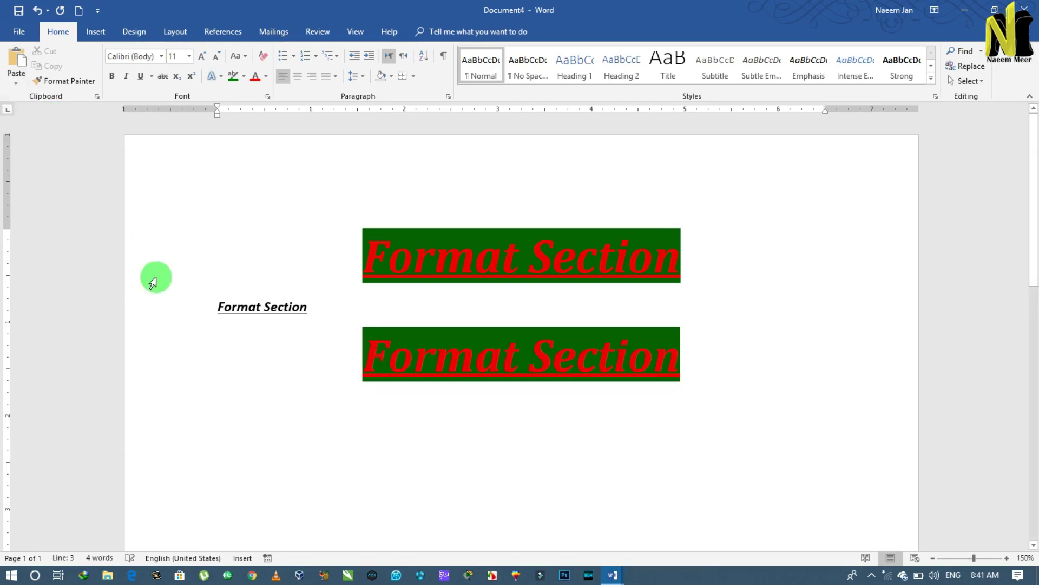
left_click(464, 359)
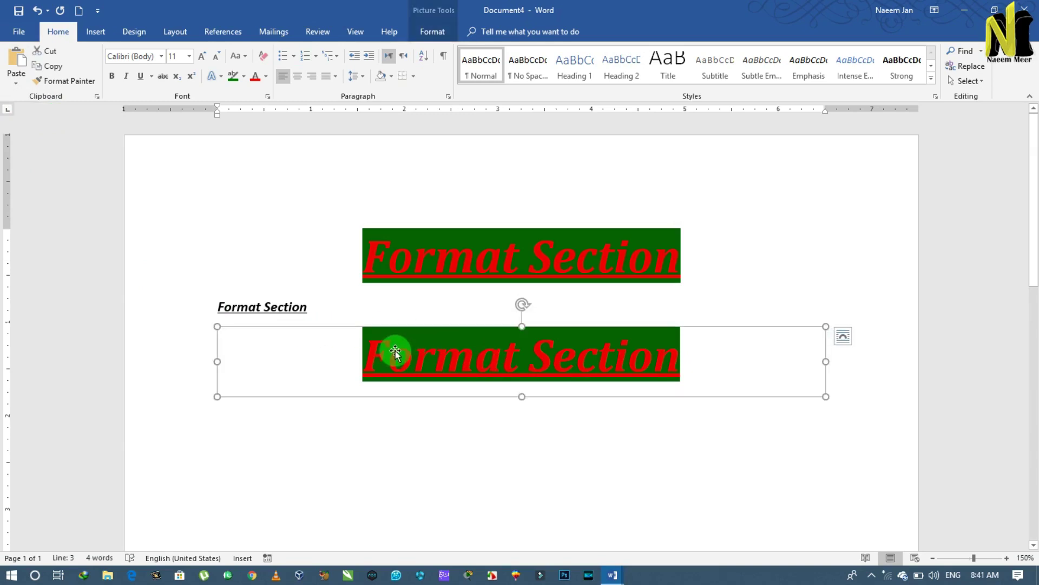
left_click(436, 33)
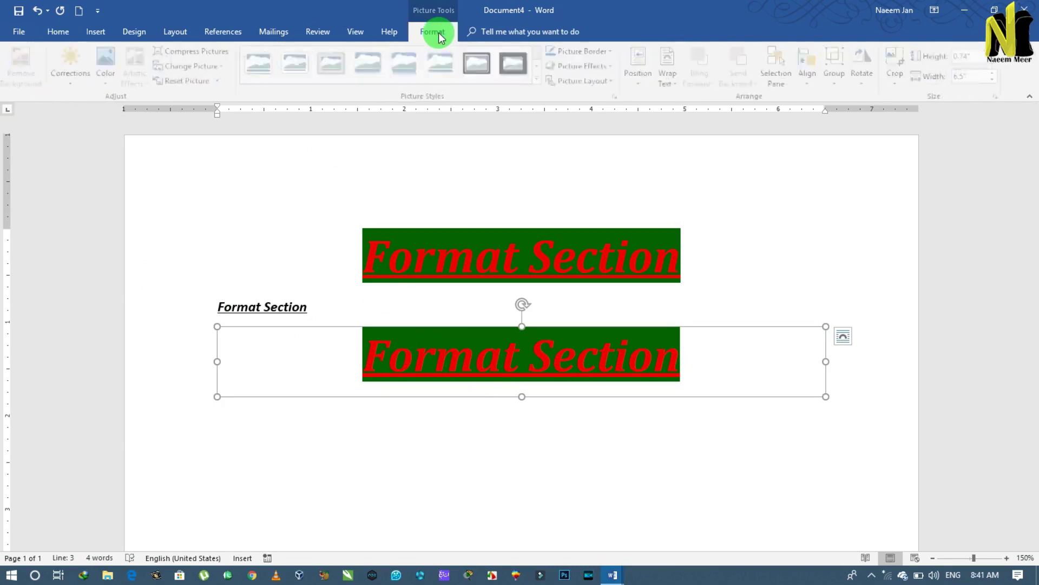
left_click(543, 84)
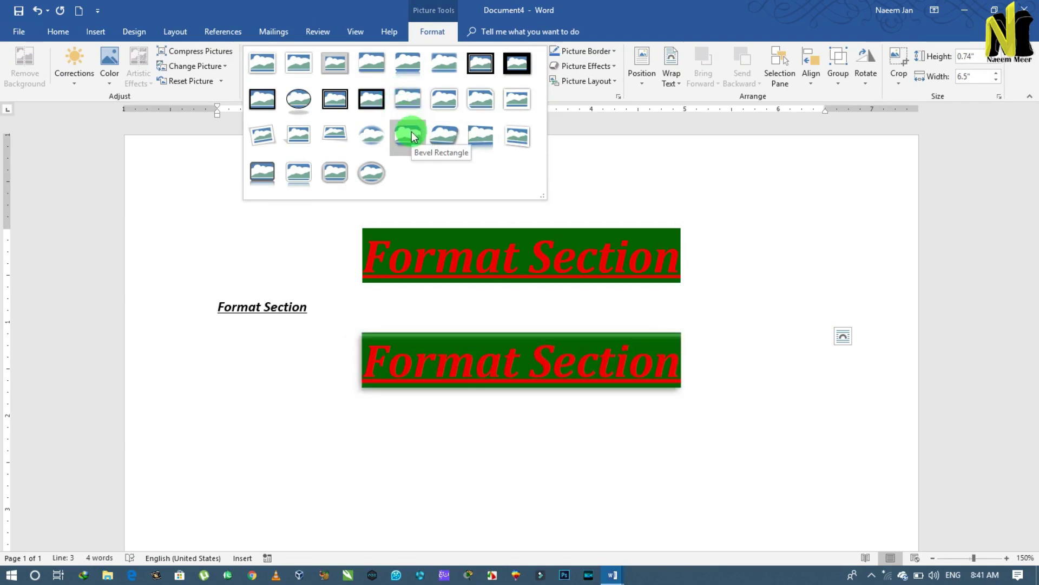
left_click(521, 338)
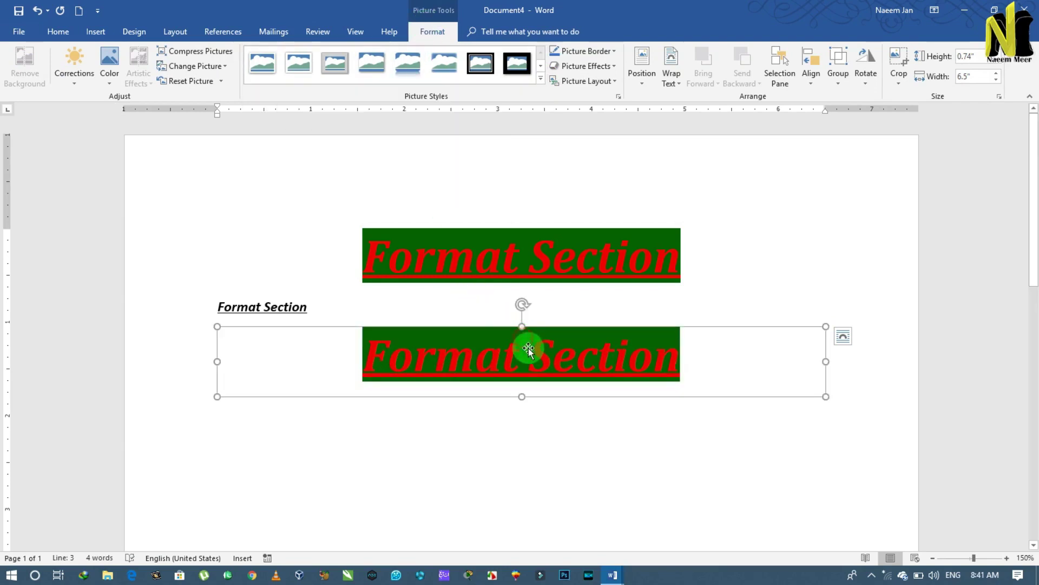
Insert 'and' so the top heading reads 'Format and Section'.
left_click(580, 270)
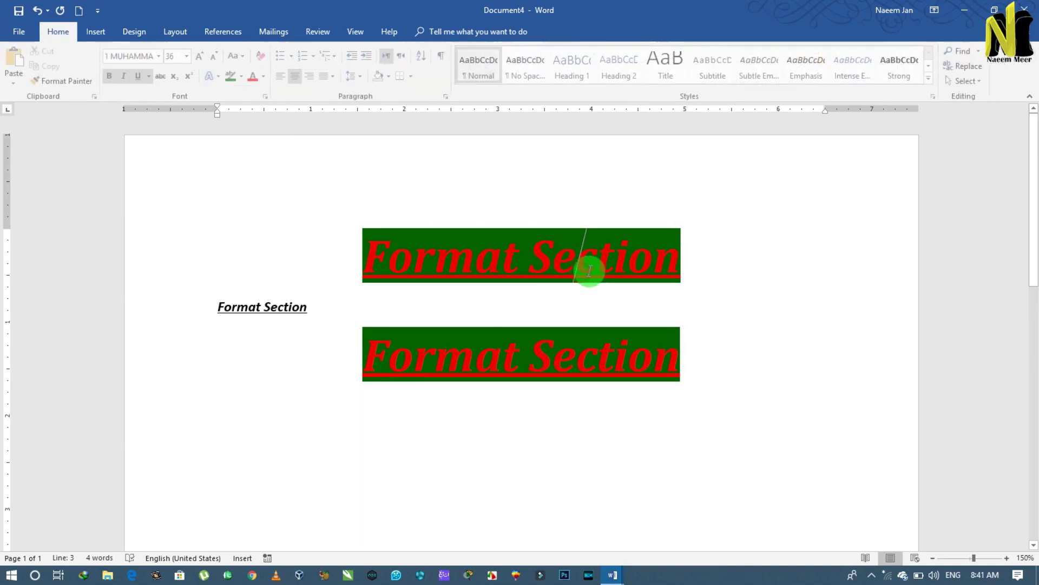
left_click(533, 258)
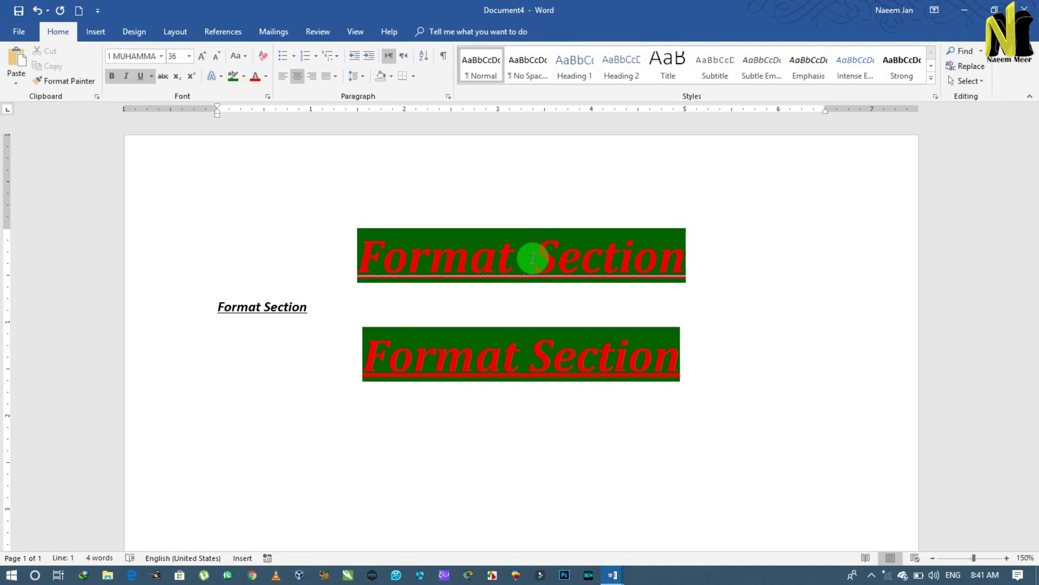
type("and")
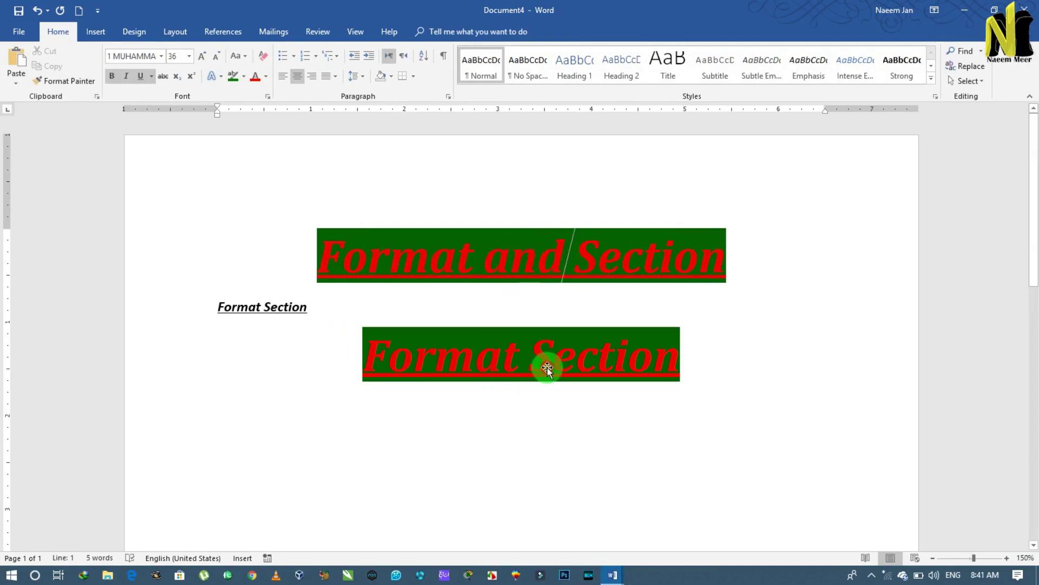
left_click(547, 369)
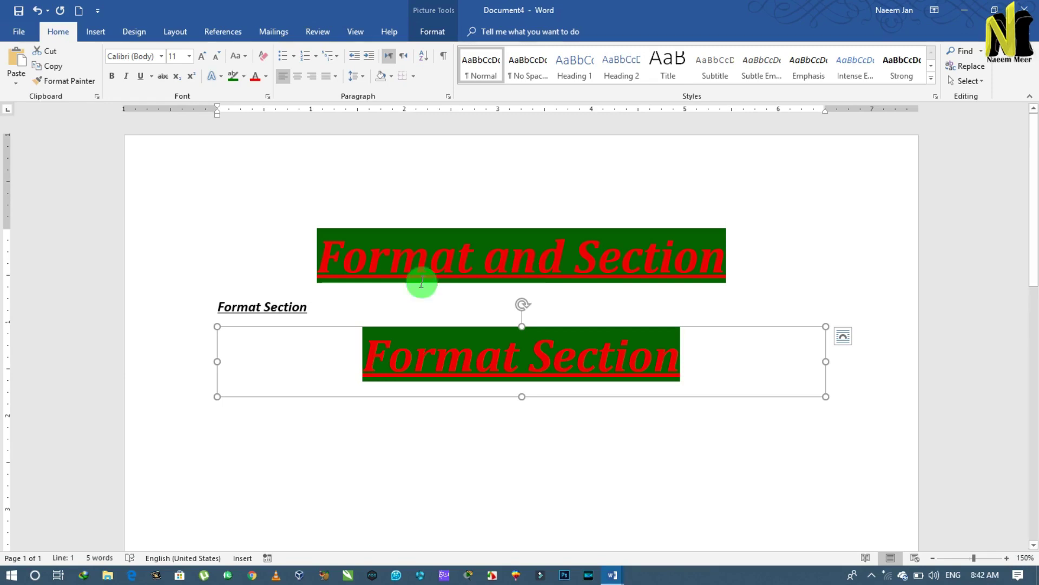
left_click_drag(260, 469, 260, 448)
left_click(261, 448)
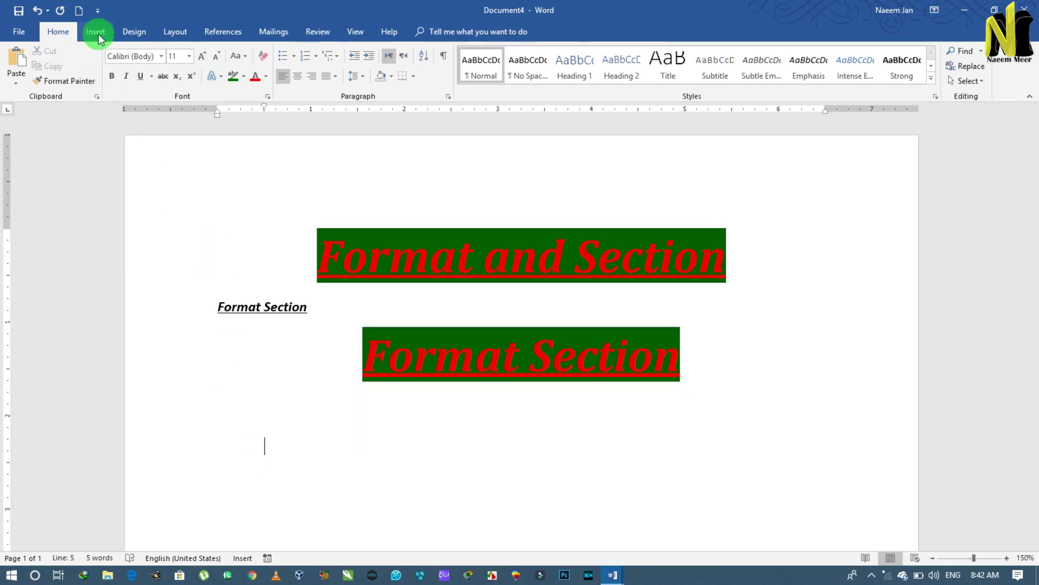
Insert the Wingdings scissors symbol (code 34) from More Symbols below the picture.
left_click(116, 35)
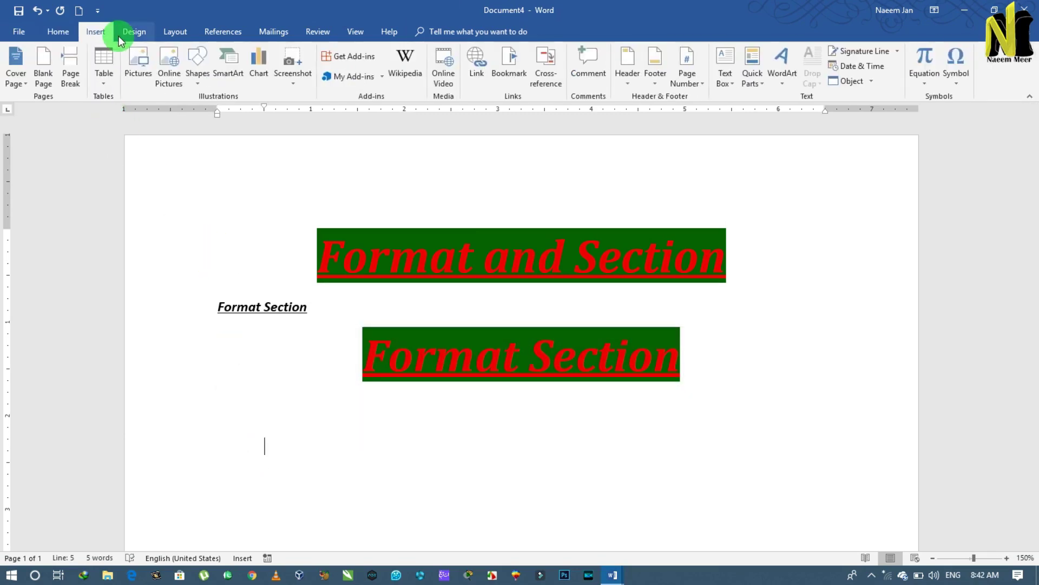
left_click(956, 80)
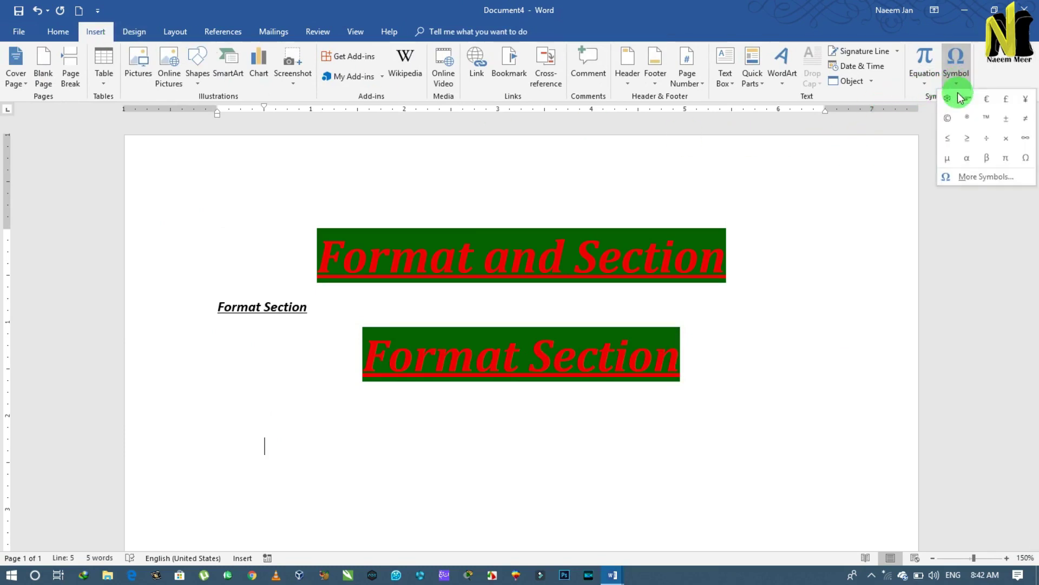
left_click(985, 177)
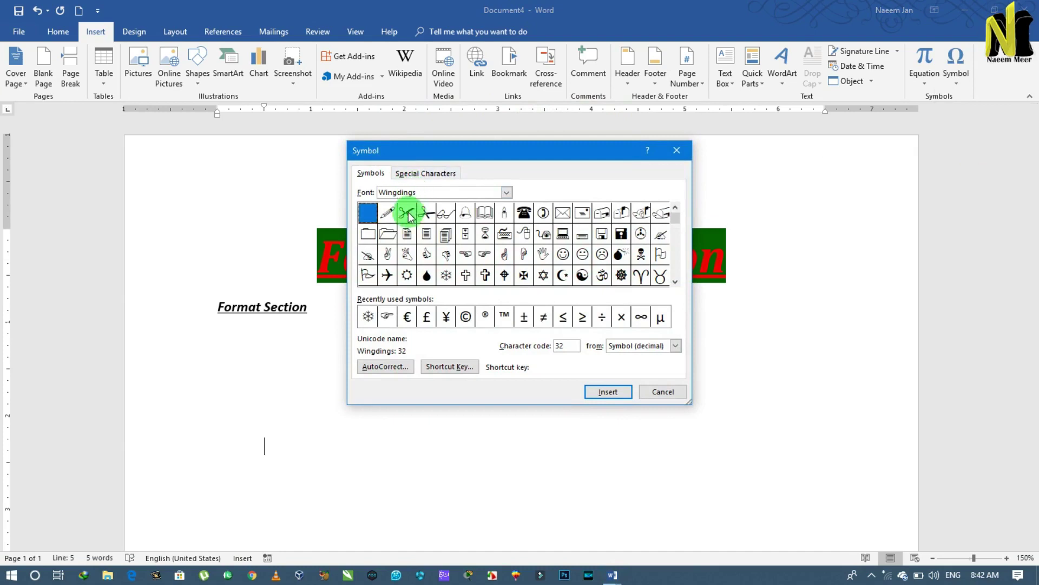
left_click(406, 213)
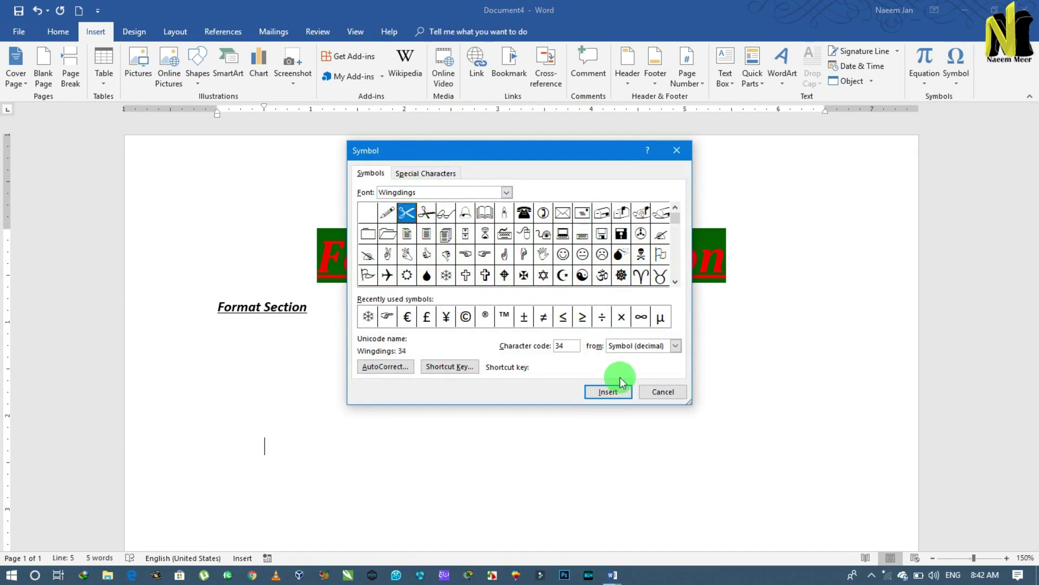
left_click(611, 391)
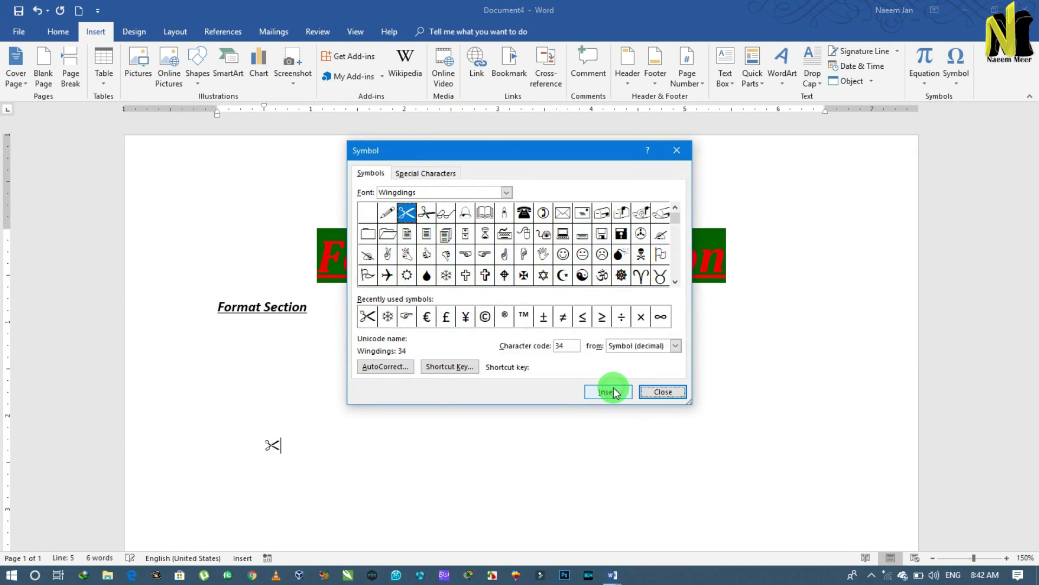
left_click(663, 392)
left_click(280, 440)
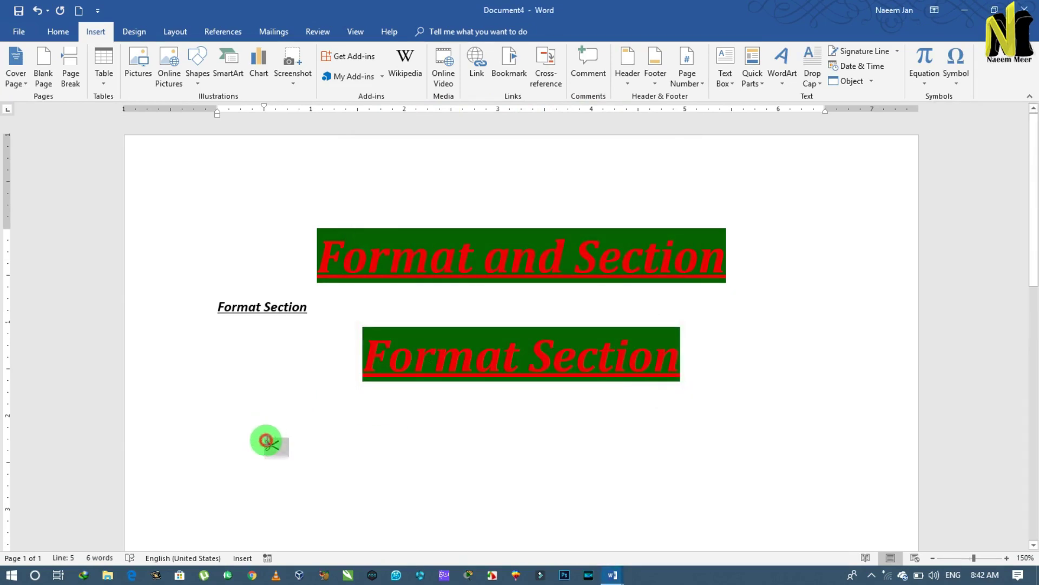
Select the scissors symbol and copy it.
double_click(276, 441)
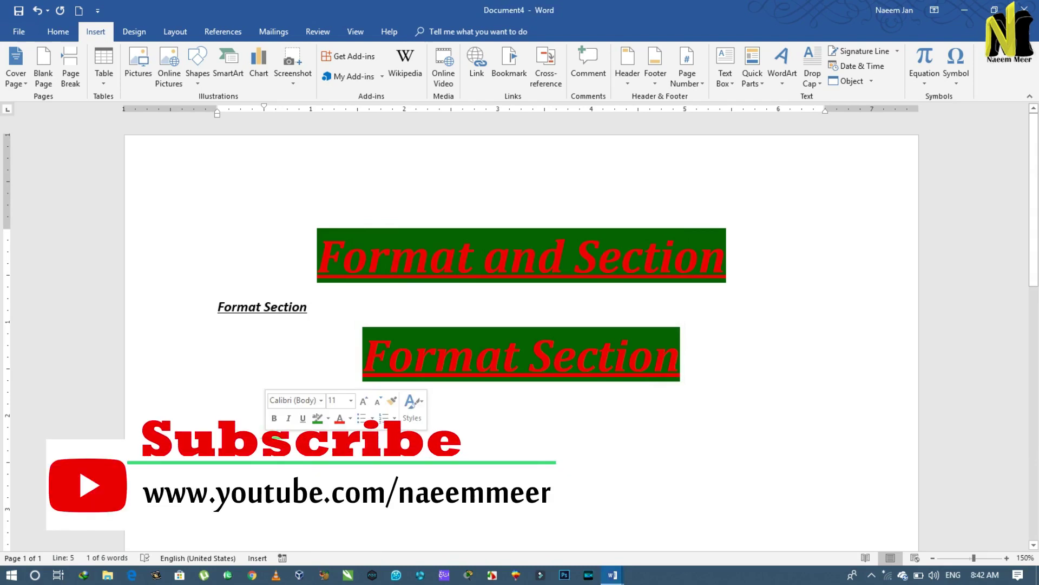
left_click(849, 468)
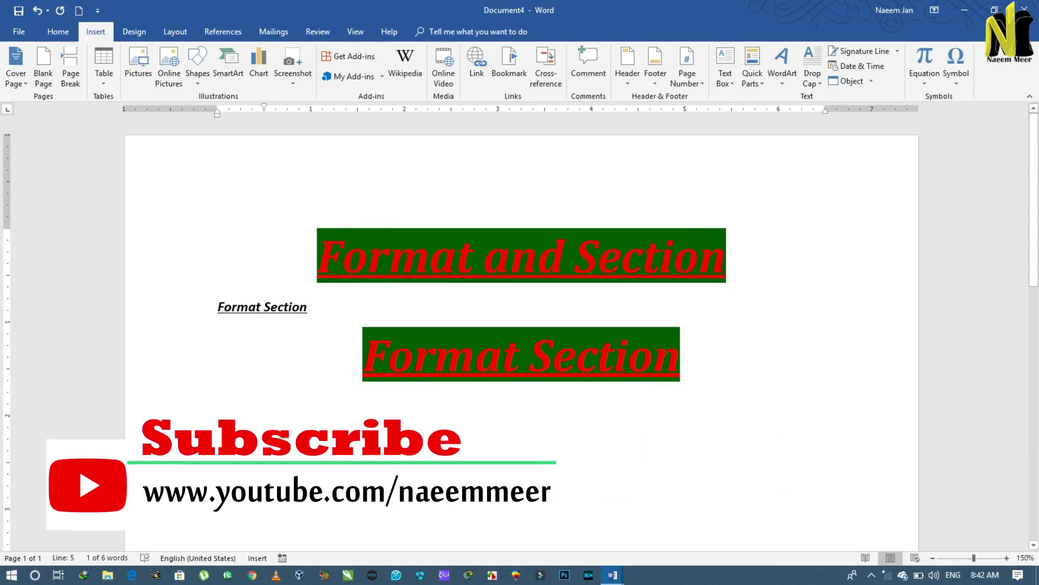
left_click(276, 457)
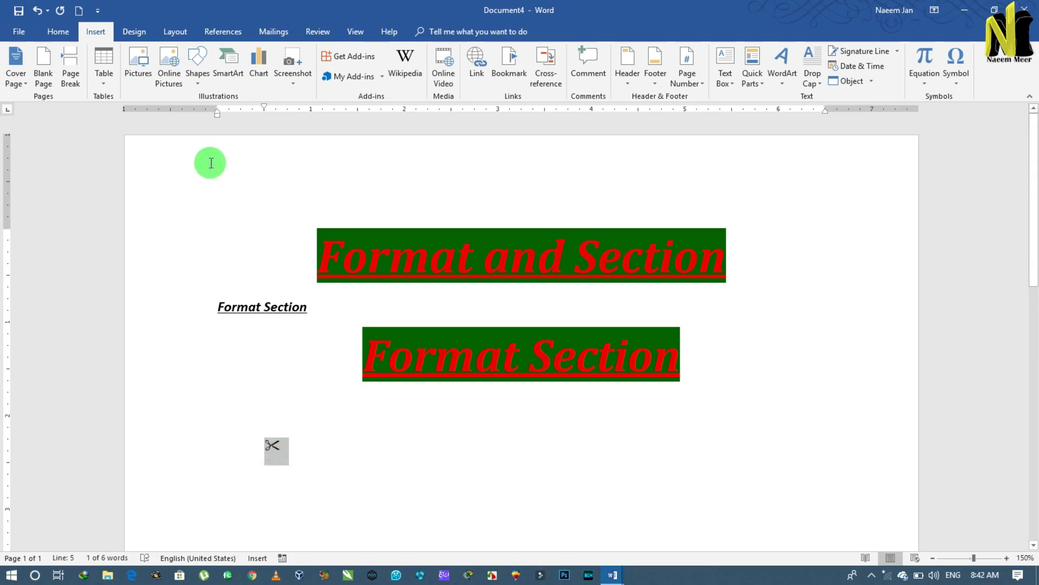
left_click(61, 41)
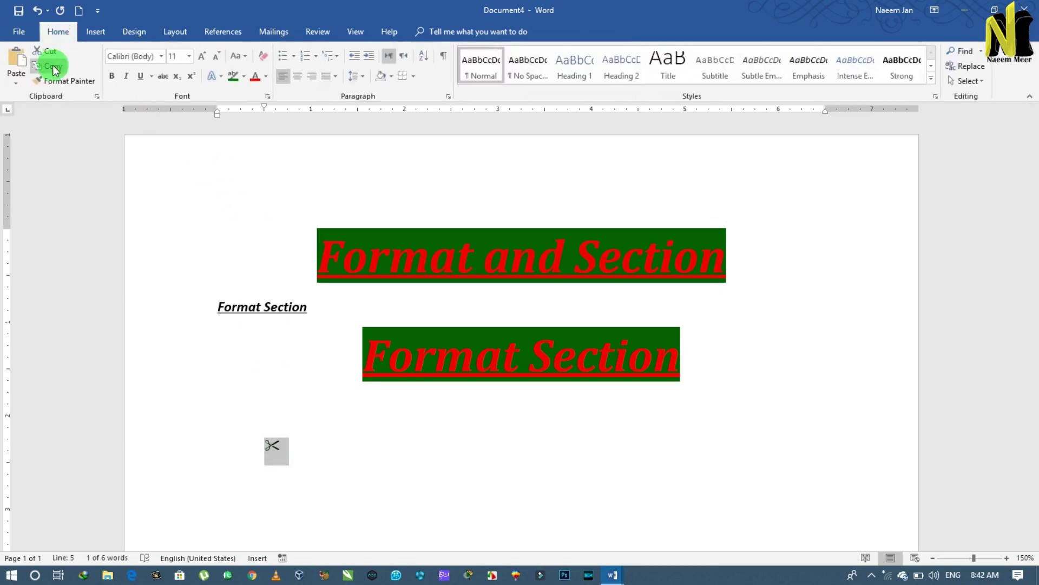
Paste the scissors as a picture on the line below the first.
left_click(306, 445)
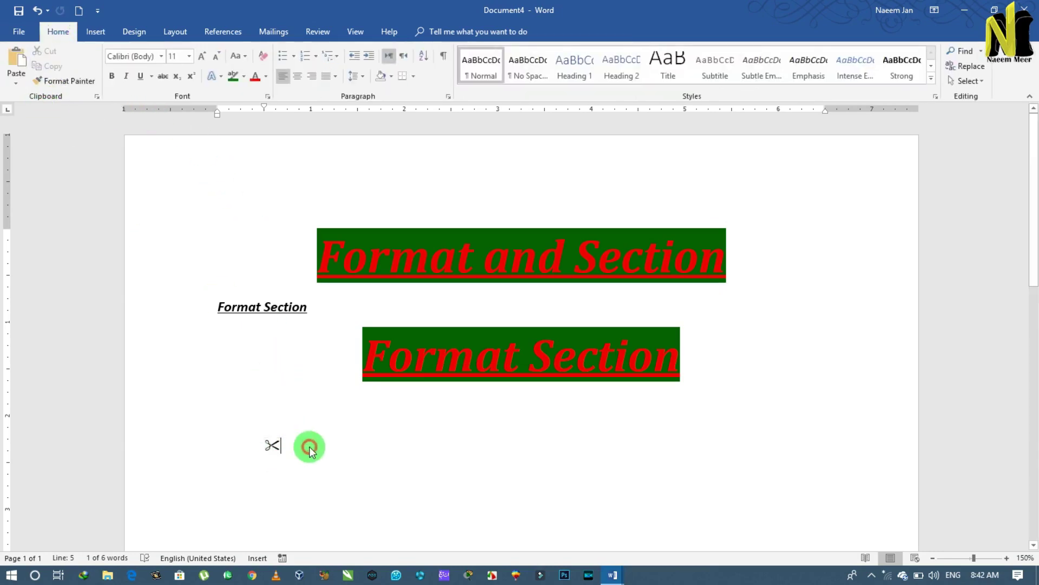
left_click(16, 82)
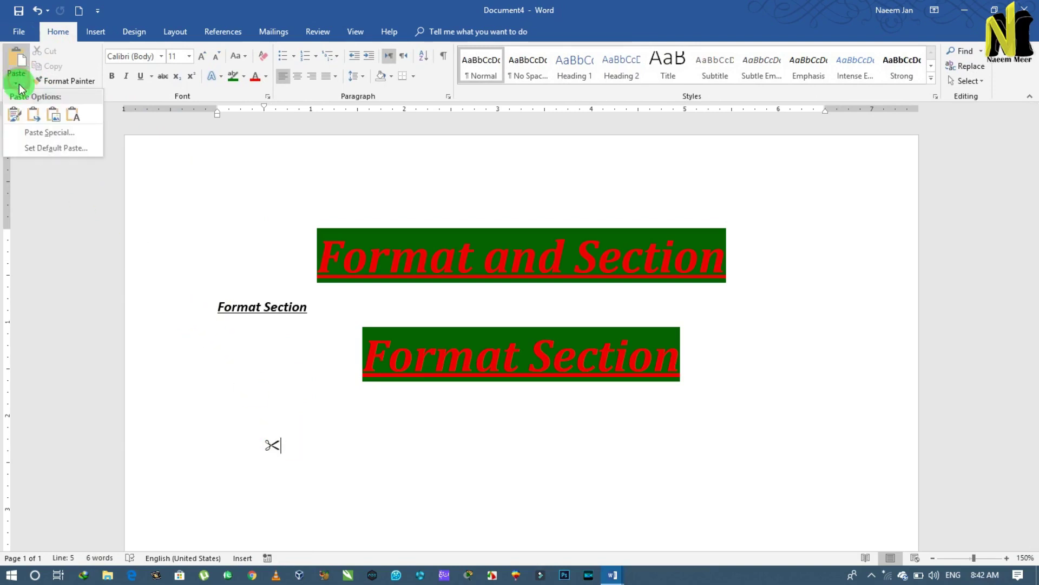
left_click(54, 121)
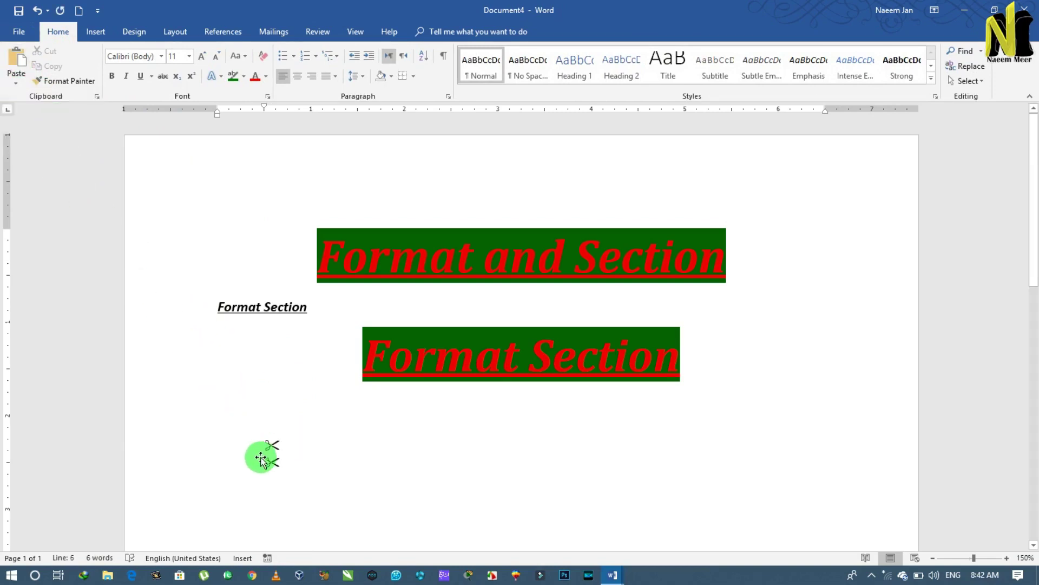
left_click(270, 462)
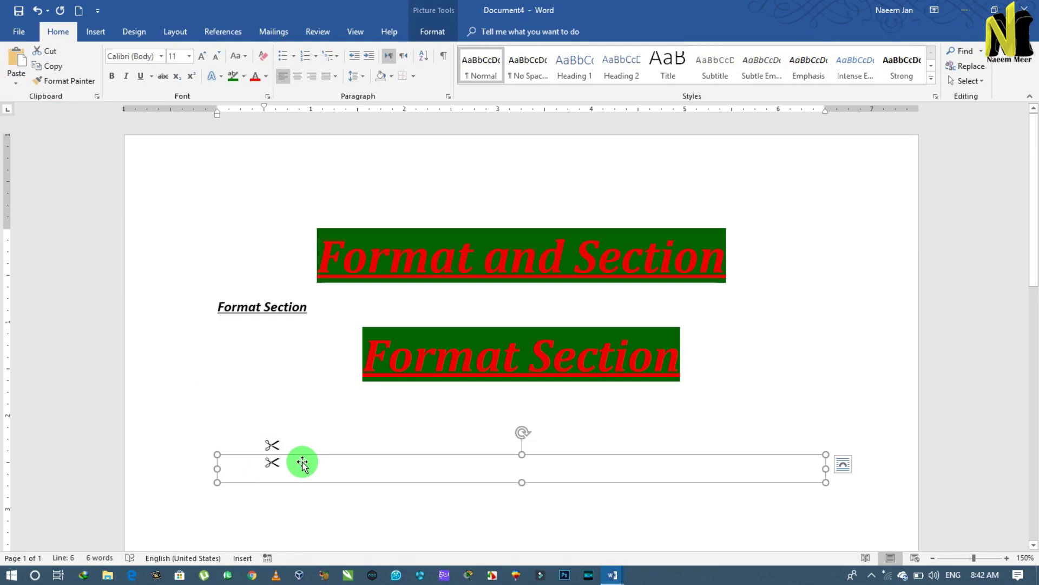
Crop away the picture's empty right side, leaving only the scissors at 0.17" × 0.26".
left_click(431, 31)
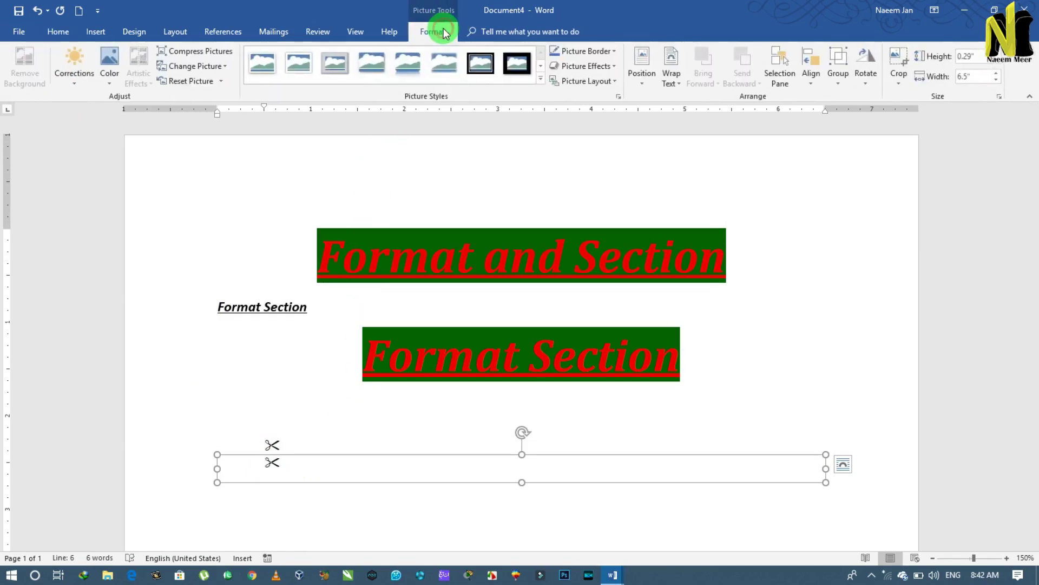
left_click(897, 87)
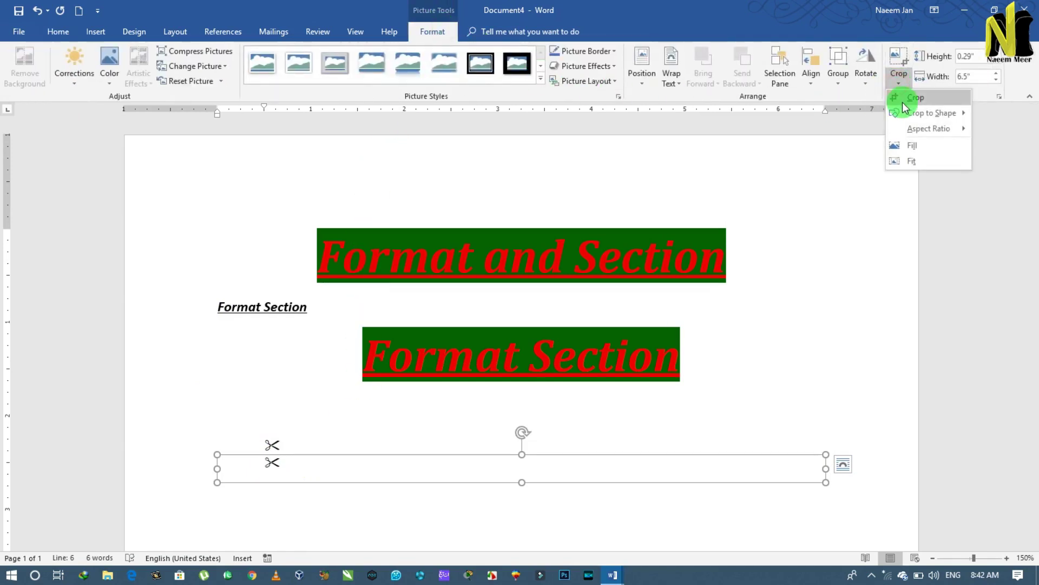
left_click(902, 102)
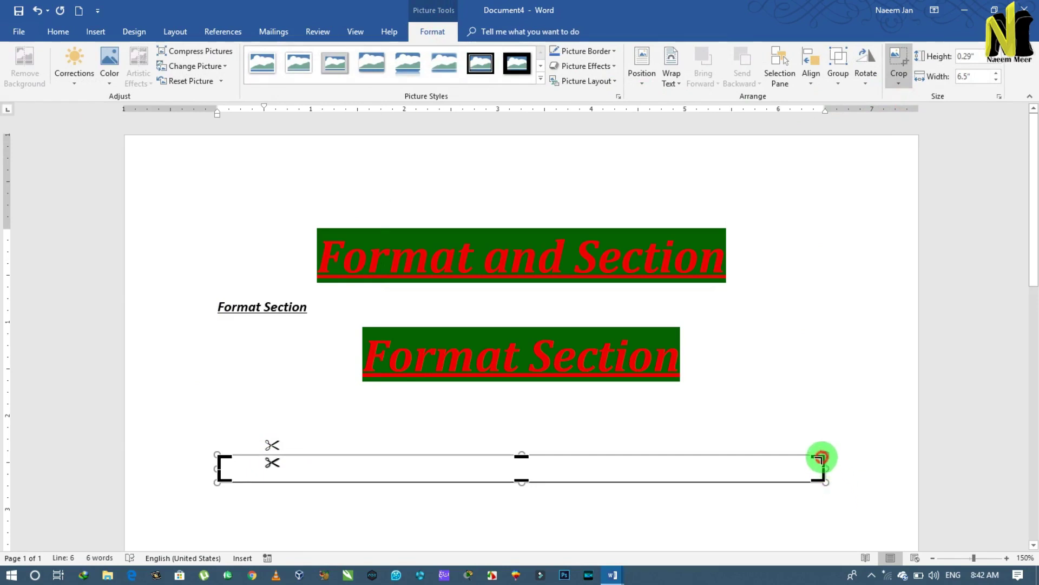
mouse_move(822, 462)
left_mouse_down()
mouse_move(279, 453)
mouse_move(316, 439)
left_mouse_up()
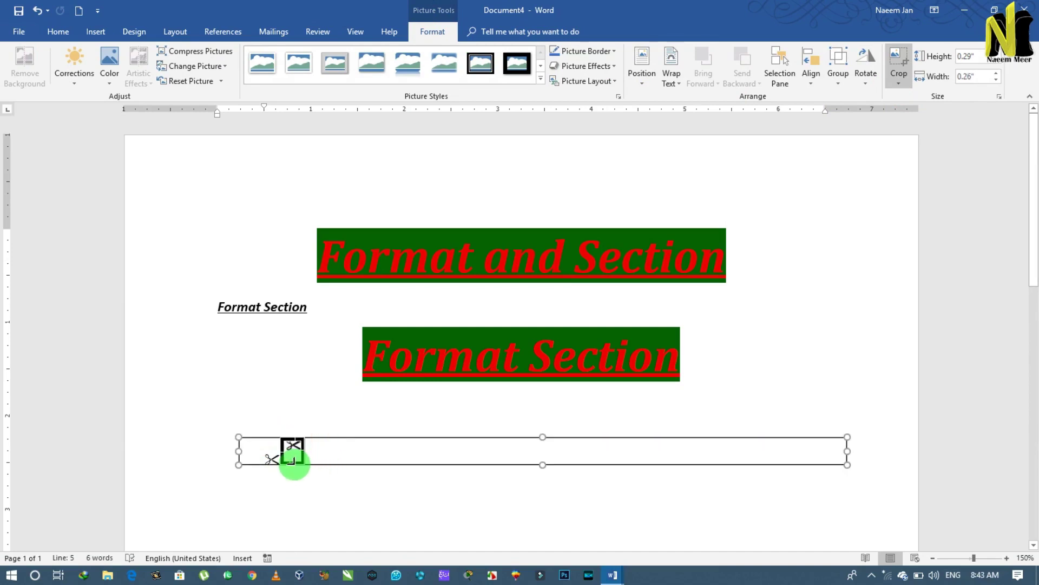
left_click(293, 457)
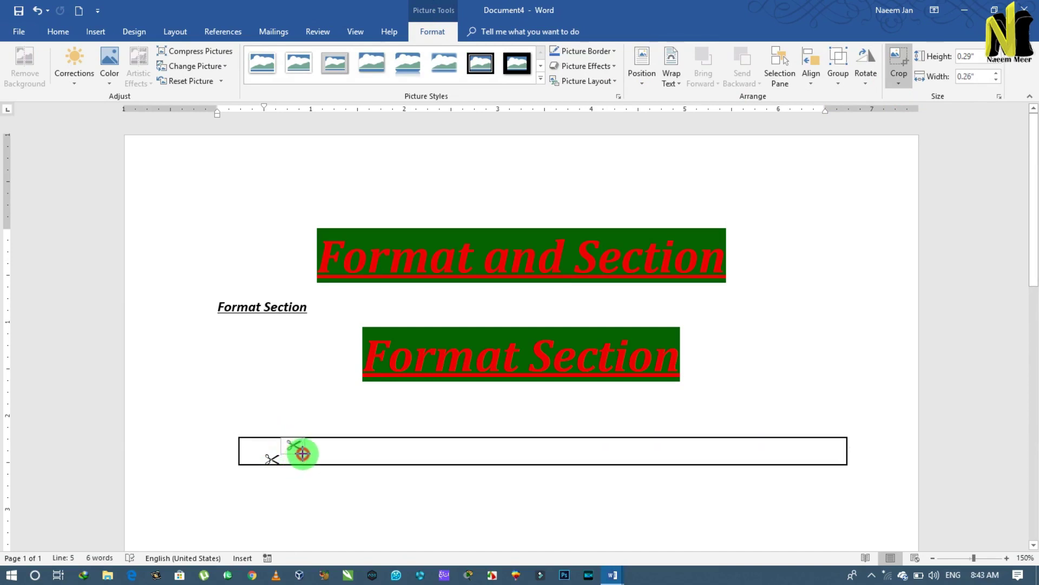
left_click(304, 453)
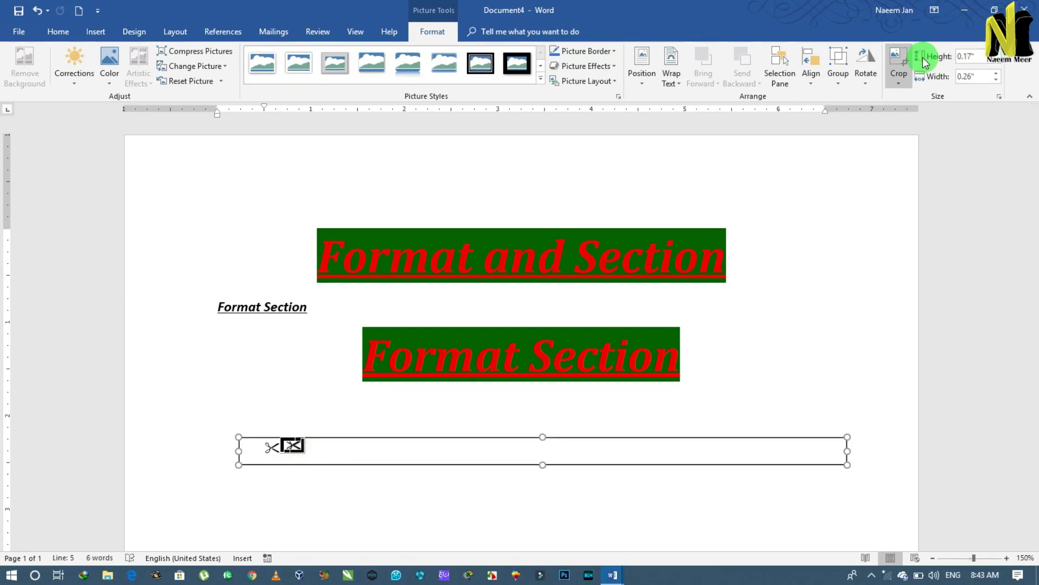
left_click(901, 55)
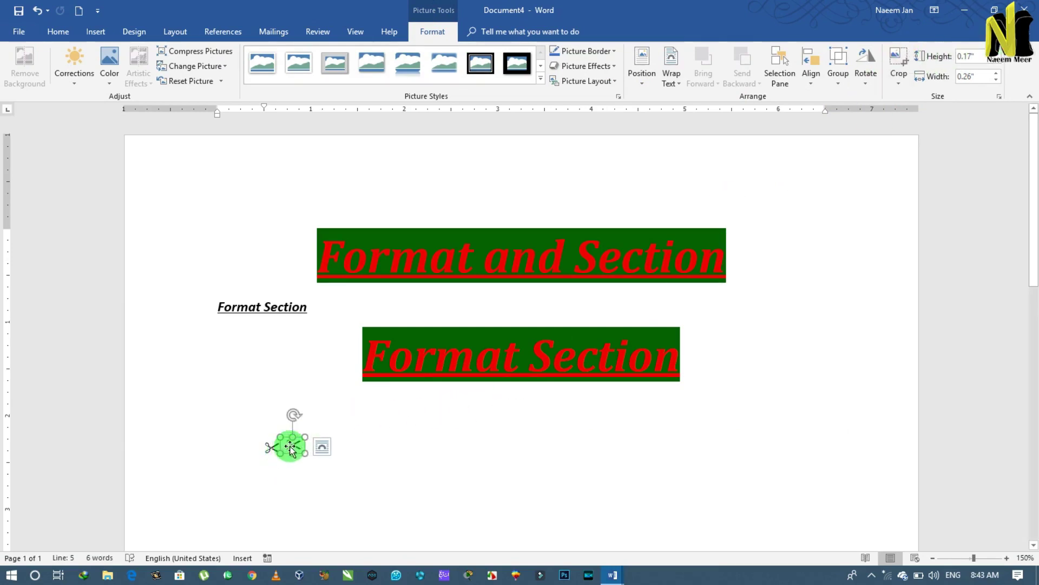
Set the scissors picture to Square wrapping and move it to the page's right side.
mouse_move(289, 445)
left_mouse_down()
mouse_move(333, 456)
mouse_move(578, 448)
left_mouse_up()
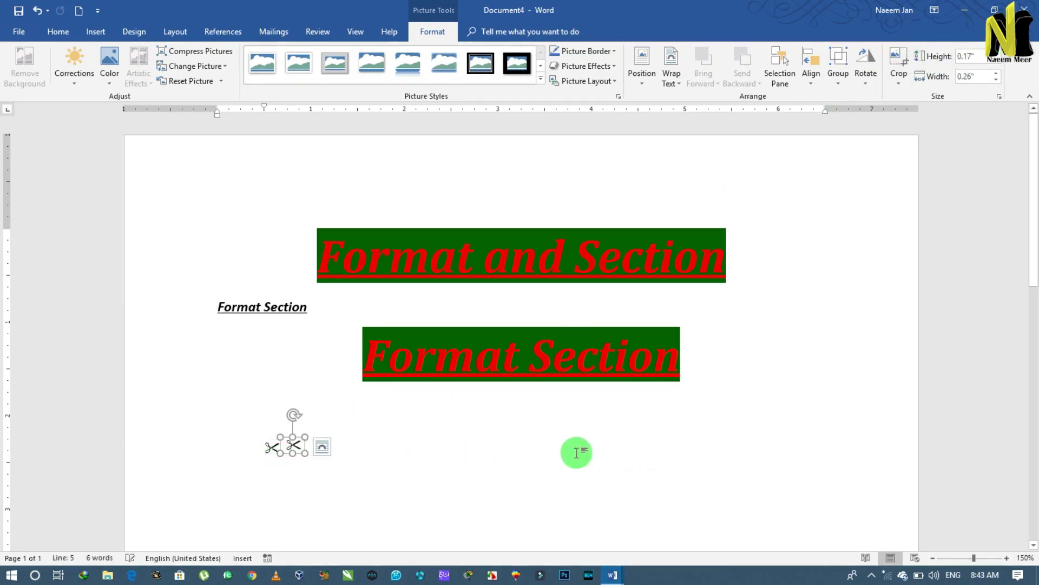
left_click(672, 81)
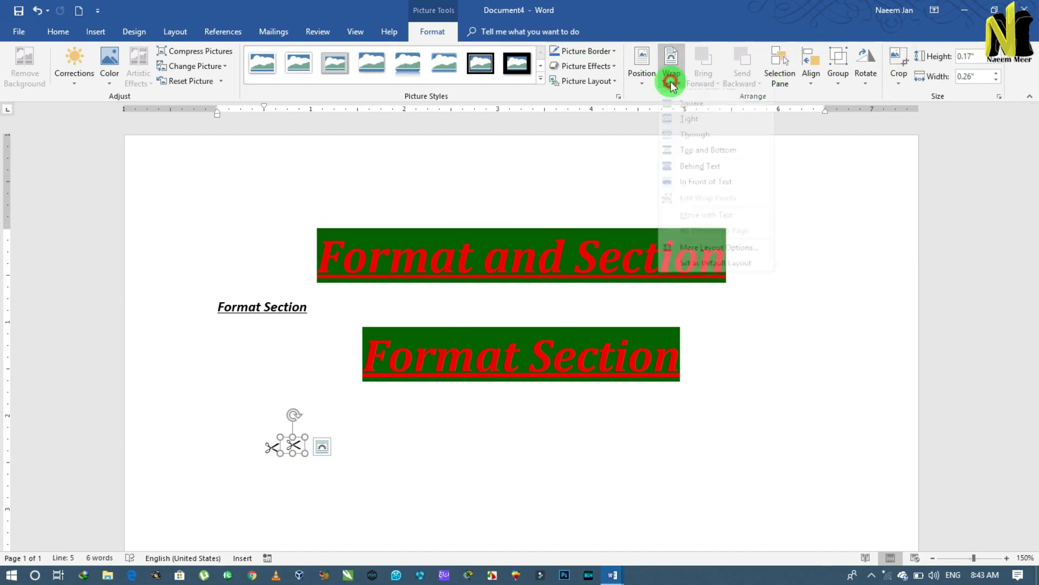
left_click(683, 115)
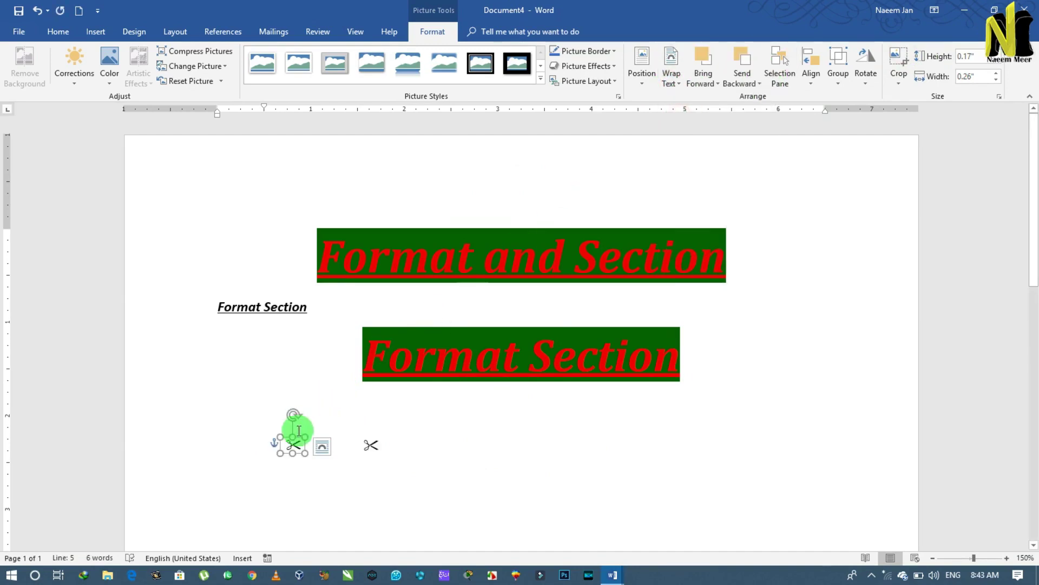
left_click_drag(292, 445, 698, 448)
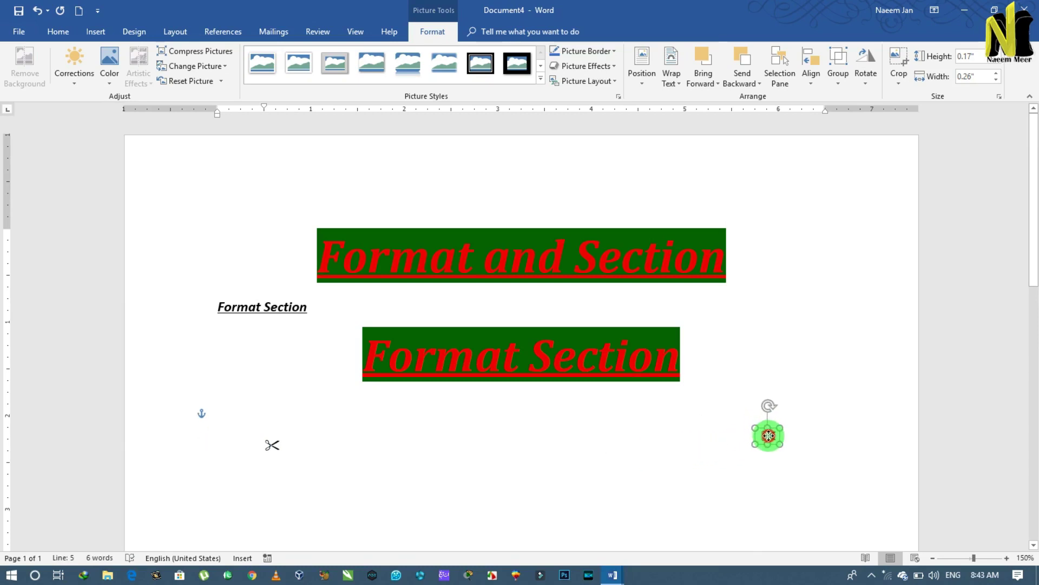
left_click_drag(699, 448, 775, 436)
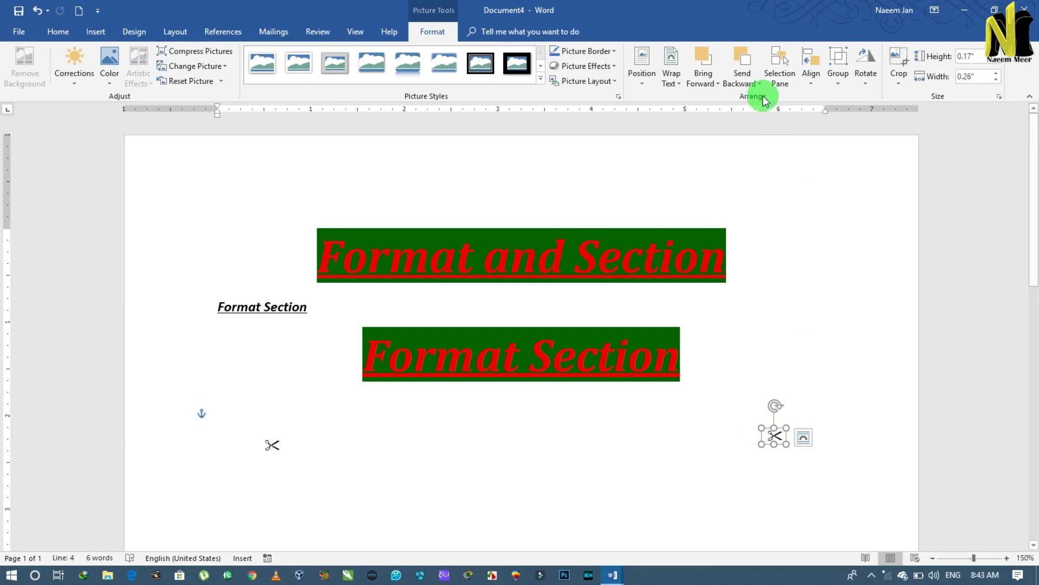
Flip the scissors picture horizontally.
left_click(867, 81)
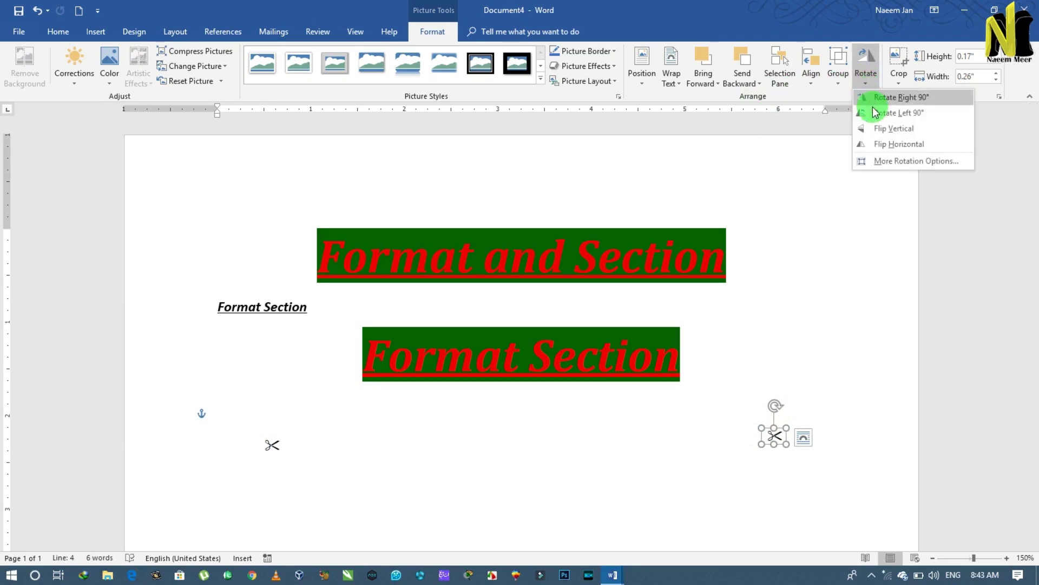
left_click(883, 146)
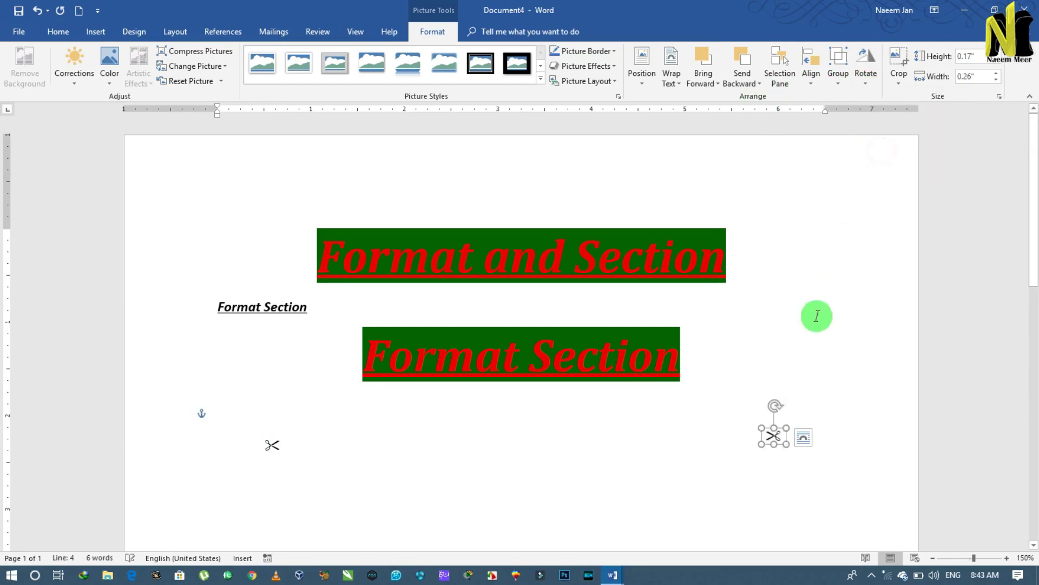
left_click(726, 473)
left_click(777, 442)
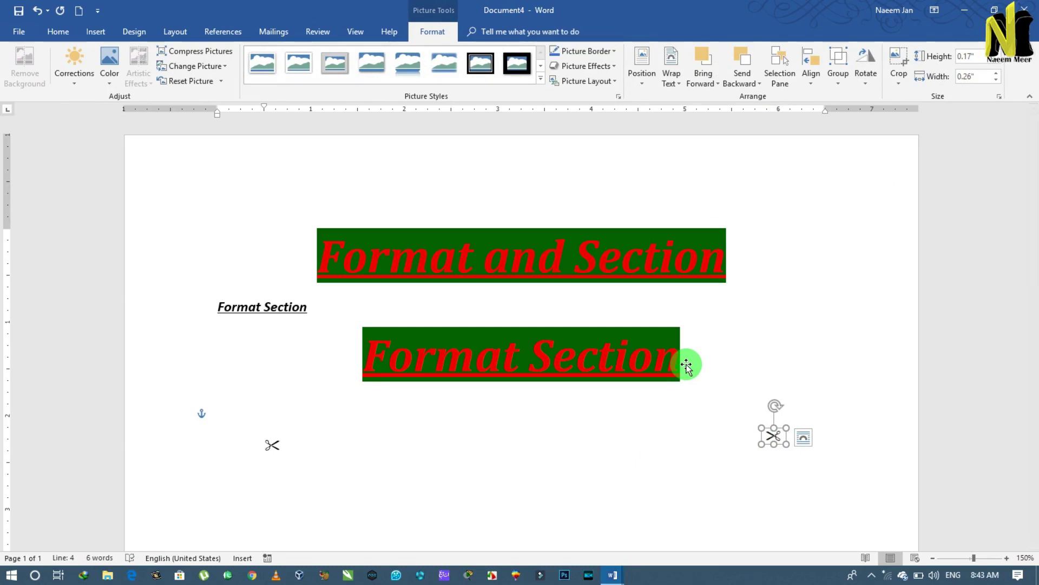
left_click(292, 492)
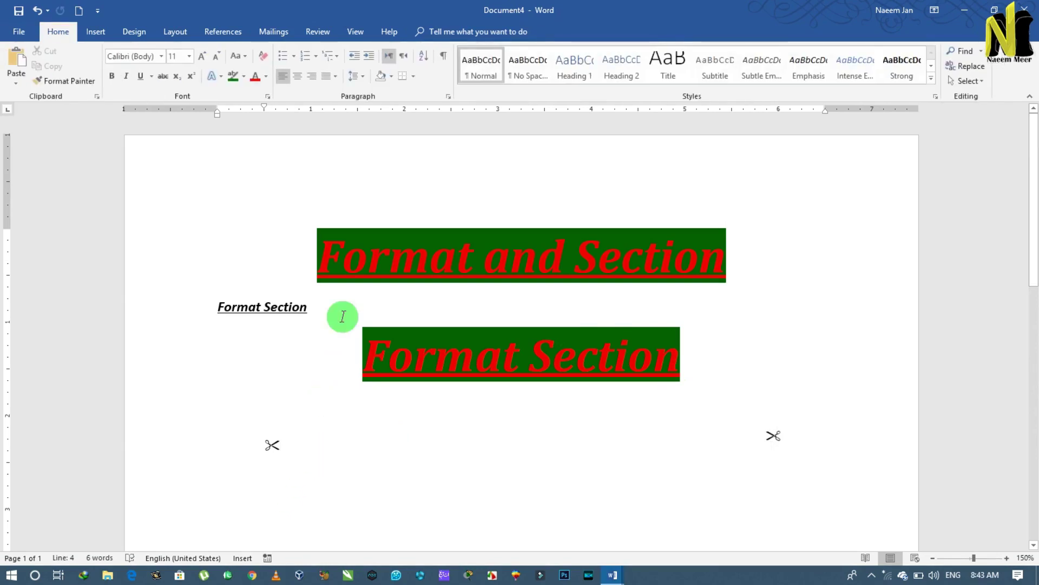
Copy the Format and Section heading and paste it text-only on a new line below the left scissors.
left_click_drag(723, 262, 160, 260)
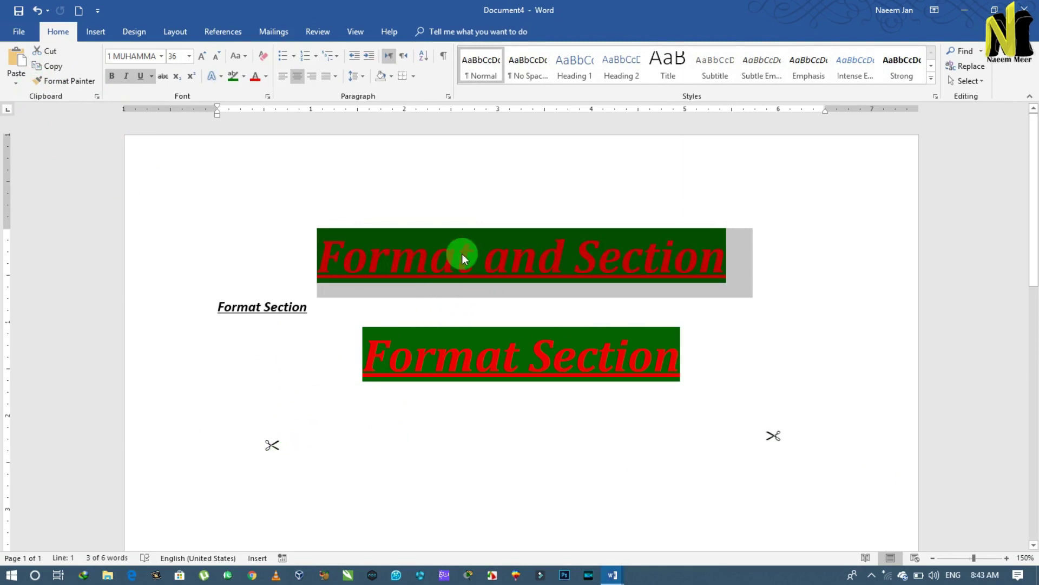
left_click(48, 69)
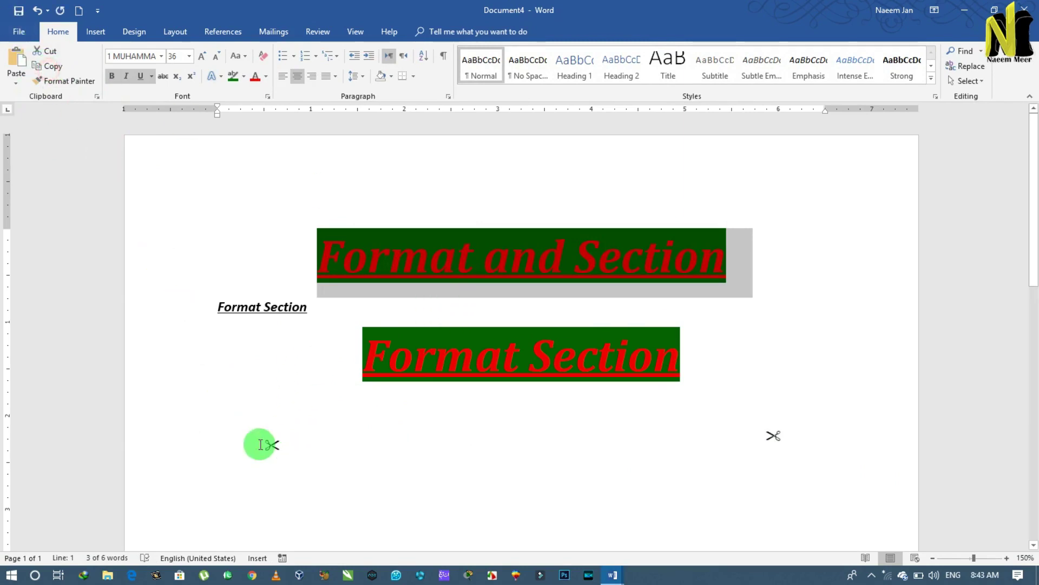
left_click(288, 487)
key("Return")
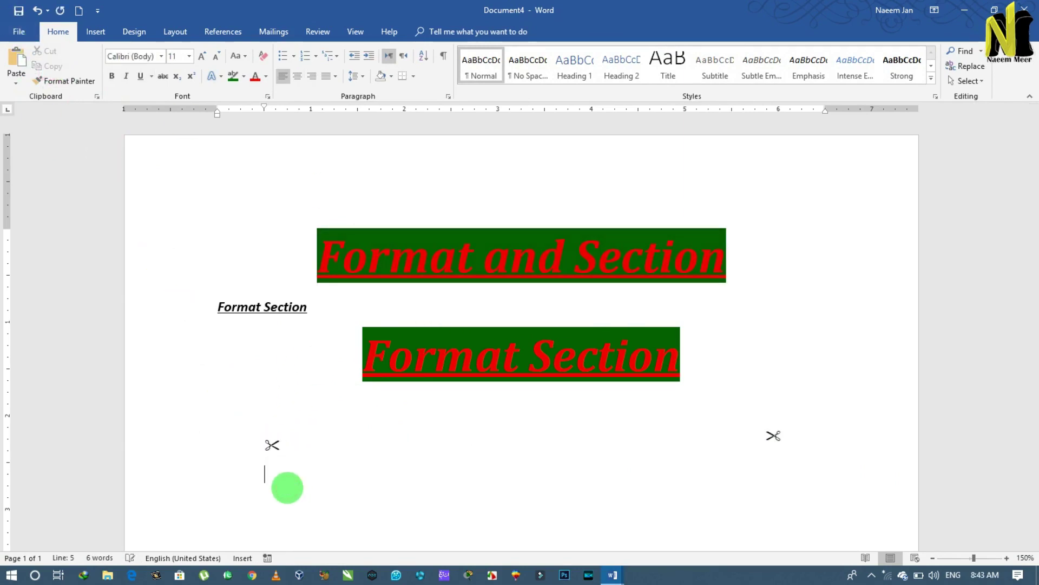
left_click(20, 86)
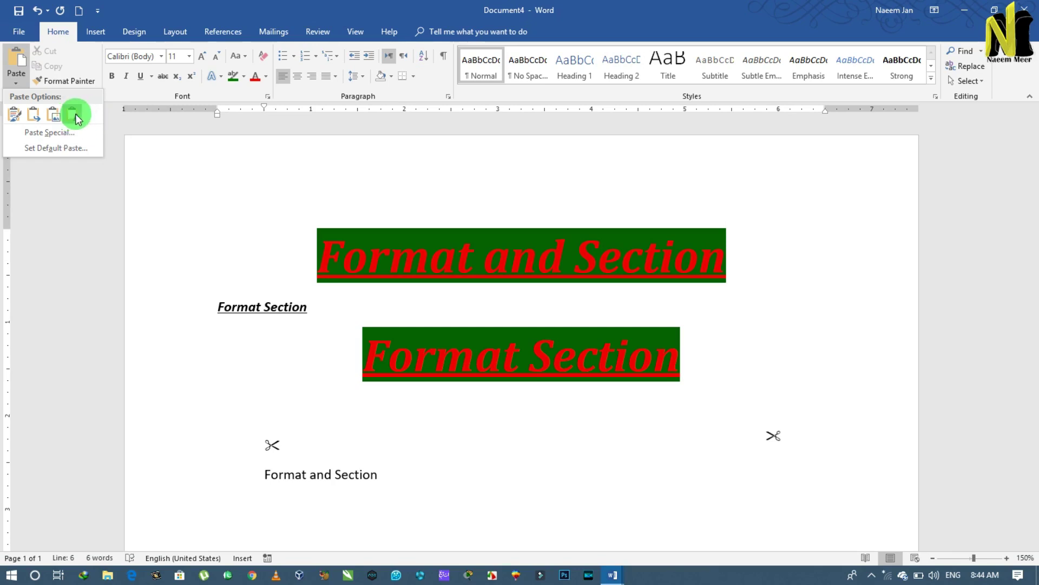
left_click(75, 118)
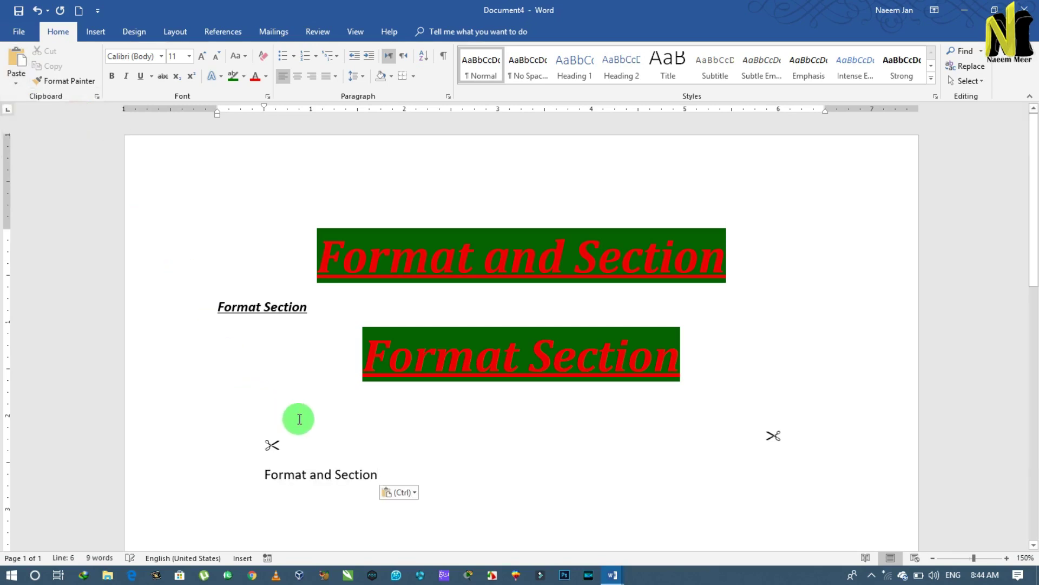
left_click(330, 495)
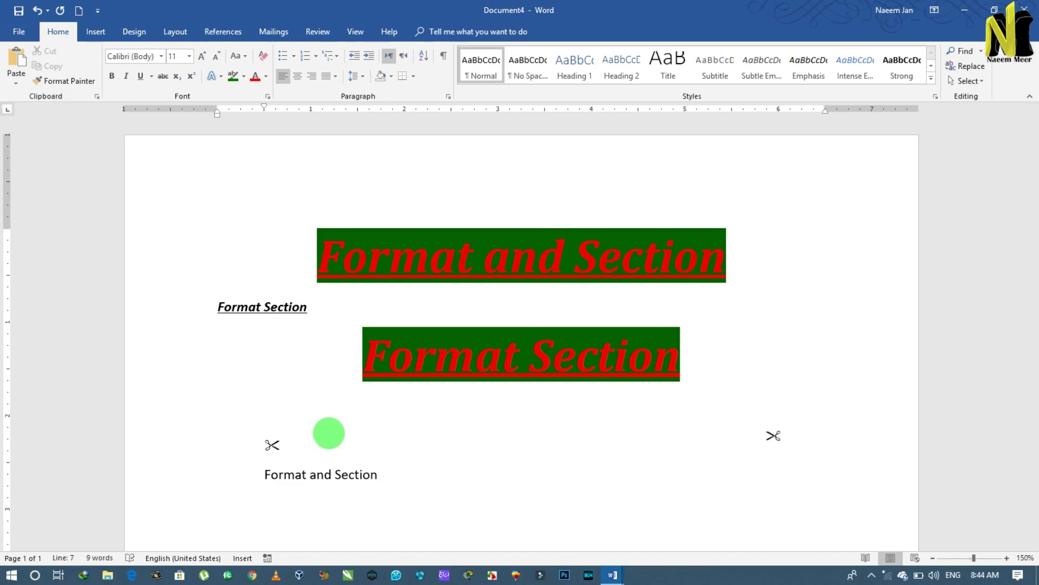
Open the Paste options to add a second text-only Format and Section line.
left_click(16, 83)
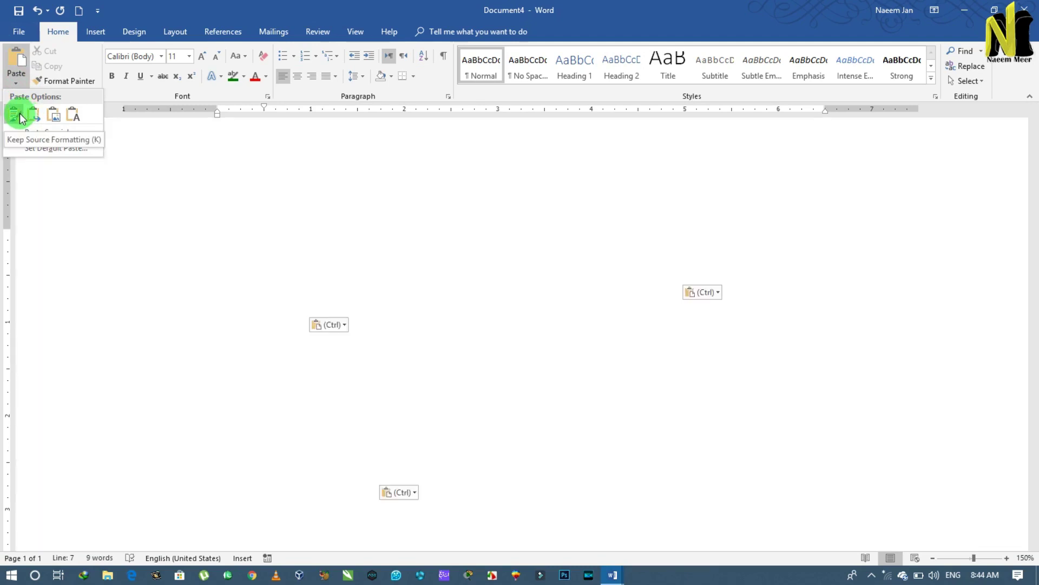